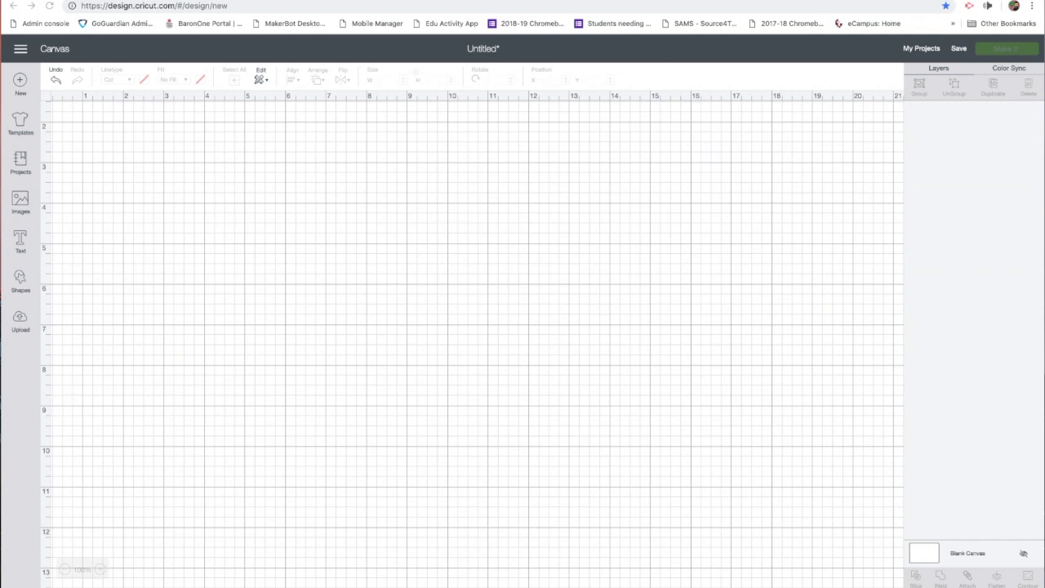
# - Upload the avatar image with the NOPE. speech bubble from the computer and set its image type to Complex
pyautogui.click(20, 320)
pyautogui.click(282, 290)
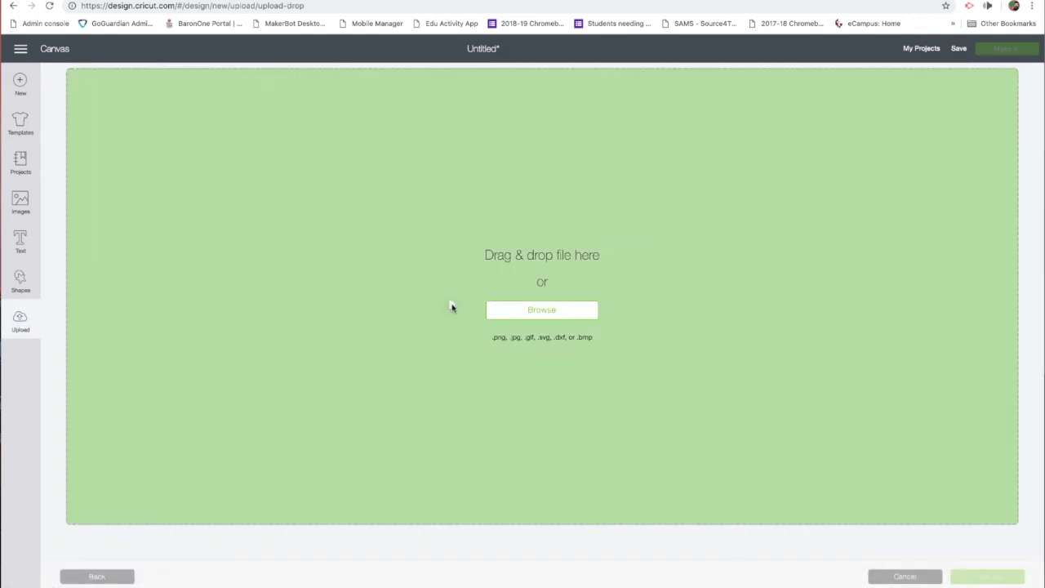
pyautogui.moveTo(453, 302); pyautogui.dragTo(454, 306)
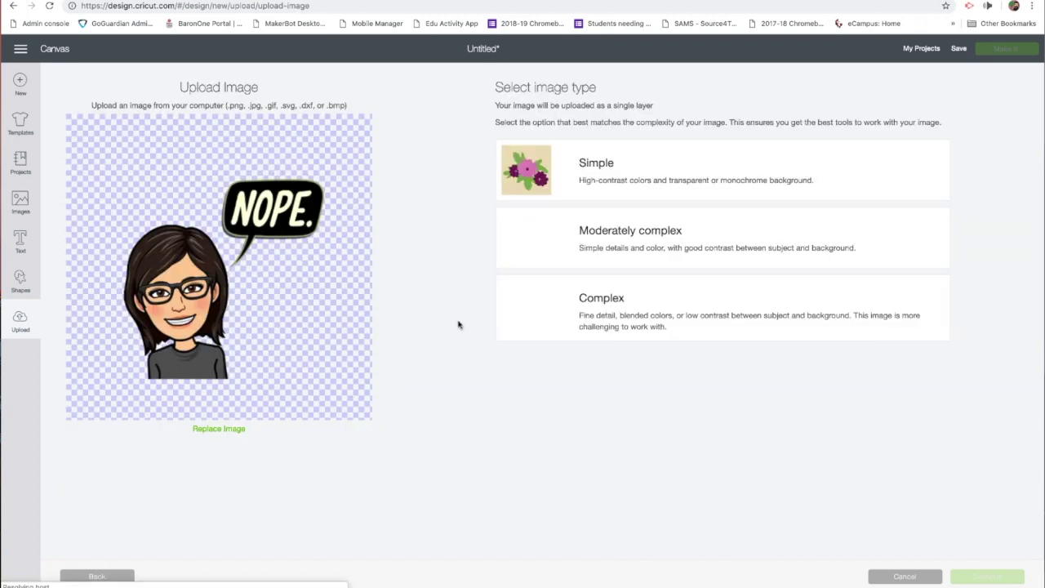
pyautogui.click(580, 322)
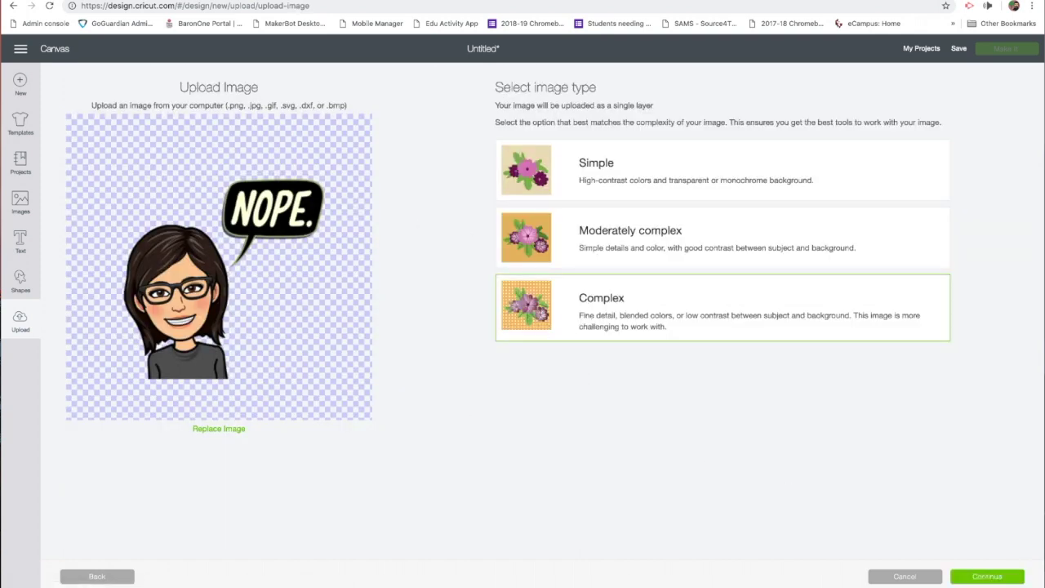
pyautogui.click(985, 578)
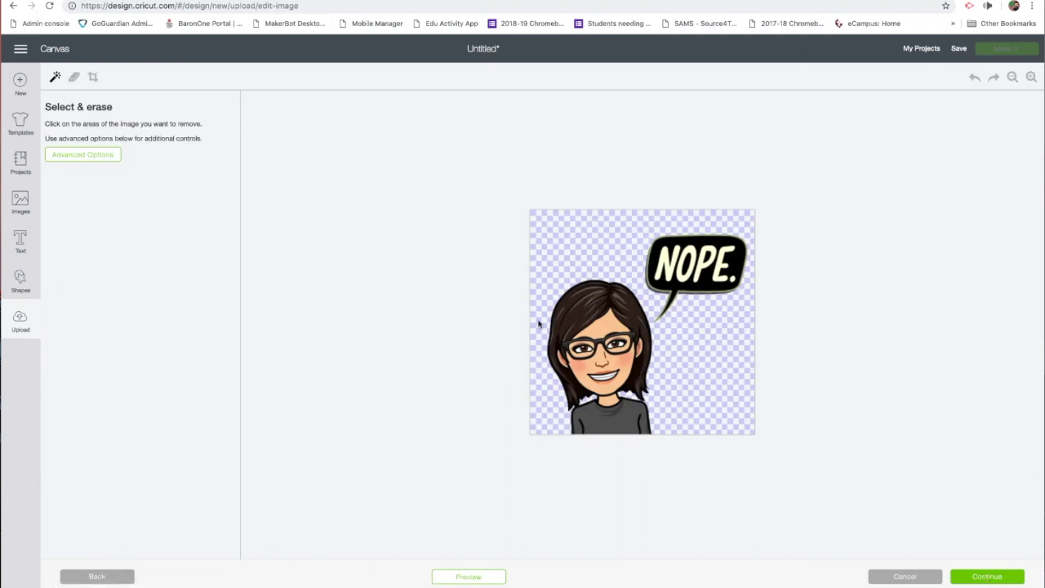
# - Erase the whole NOPE. speech bubble from the image using a large eraser size
pyautogui.click(74, 78)
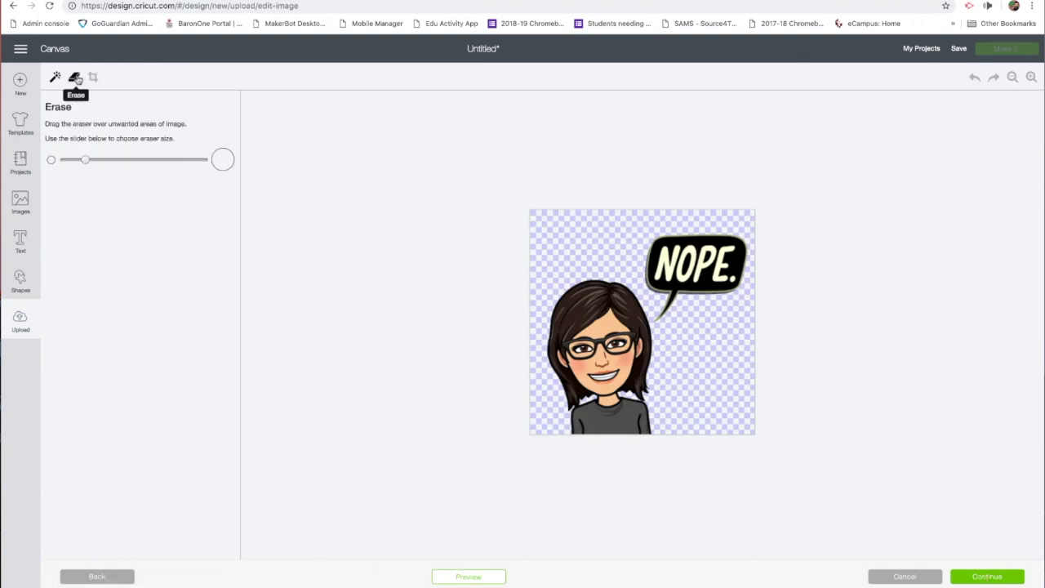
pyautogui.click(179, 158)
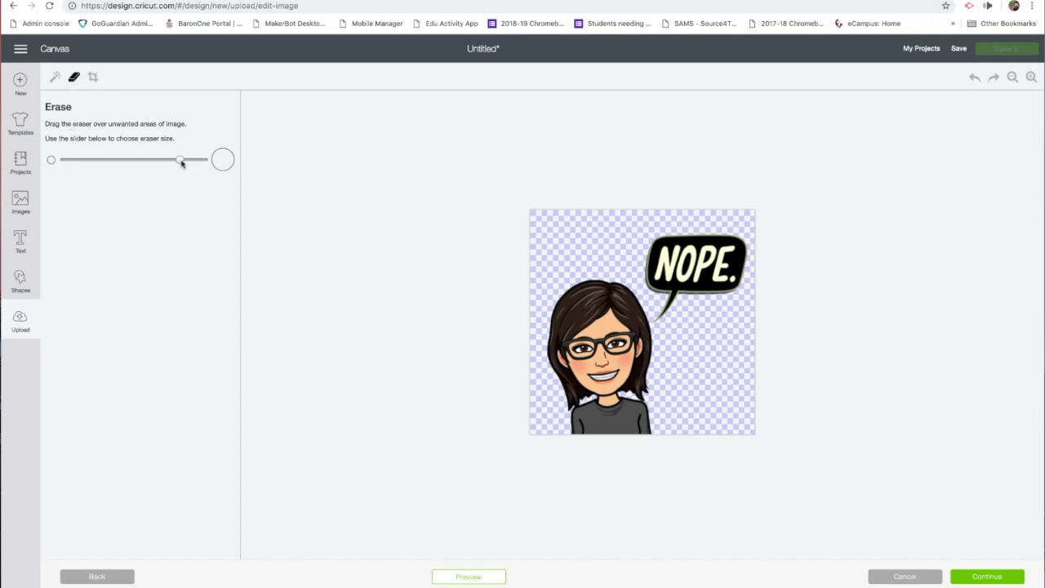
pyautogui.moveTo(654, 253)
pyautogui.mouseDown()
pyautogui.moveTo(718, 250)
pyautogui.moveTo(727, 264)
pyautogui.moveTo(668, 286)
pyautogui.moveTo(664, 275)
pyautogui.moveTo(677, 303)
pyautogui.mouseUp()
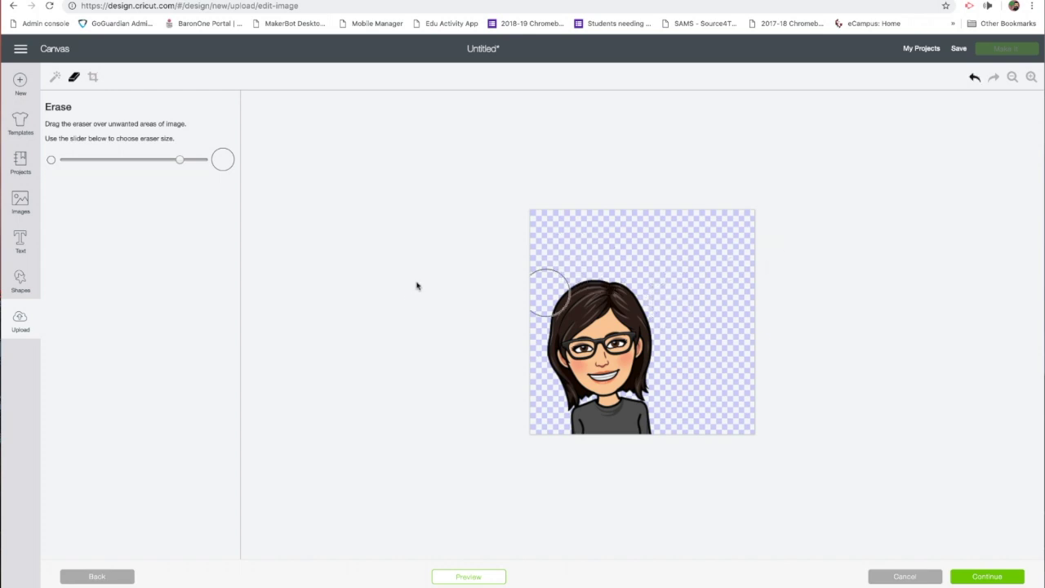
# - Remove the skin colour from the avatar's forehead and from the face below the glasses with Select & erase
pyautogui.click(55, 79)
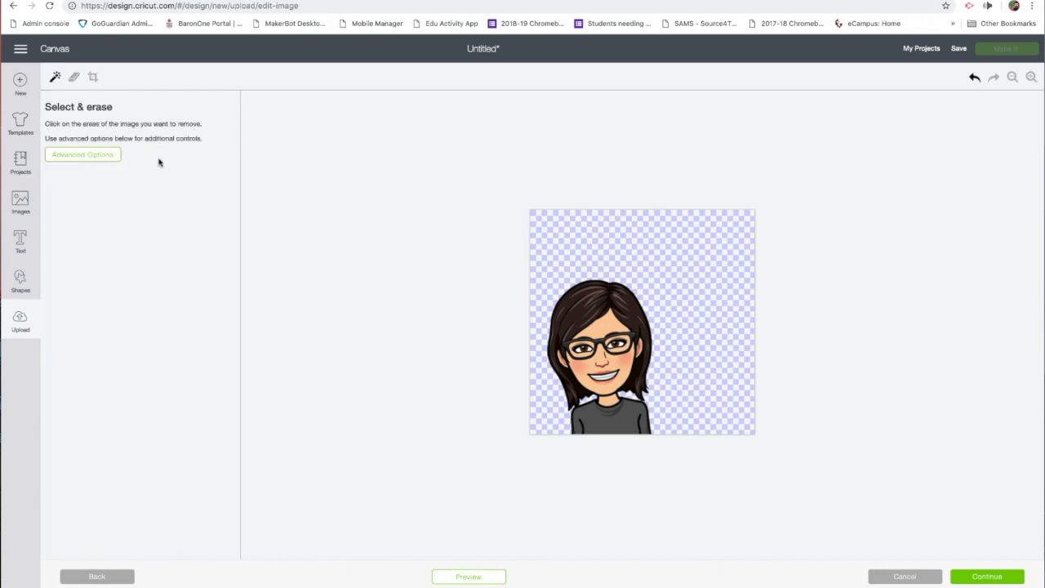
pyautogui.click(1030, 77)
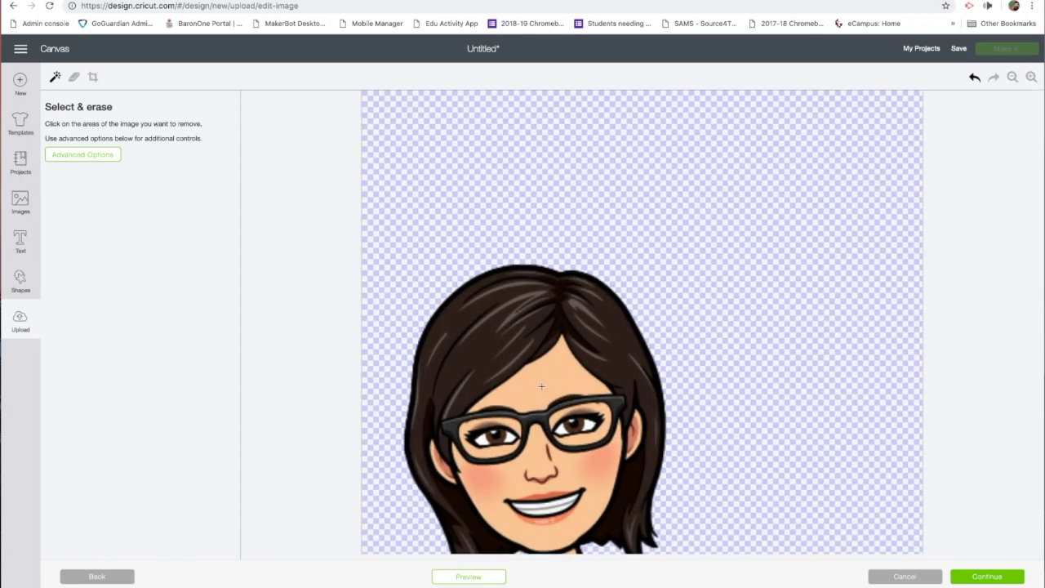
pyautogui.scroll(-2, 541, 387)
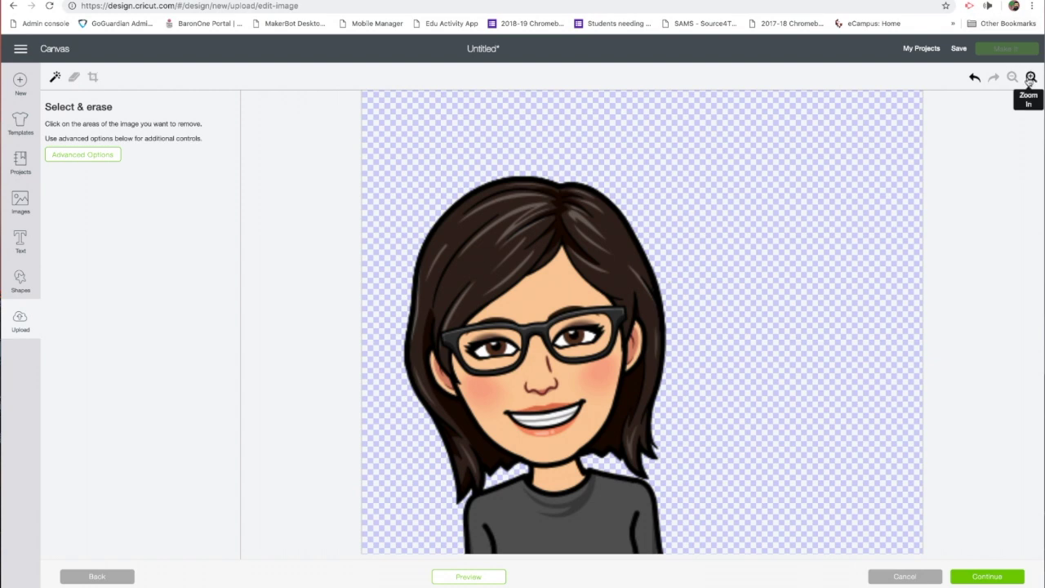
pyautogui.click(1030, 77)
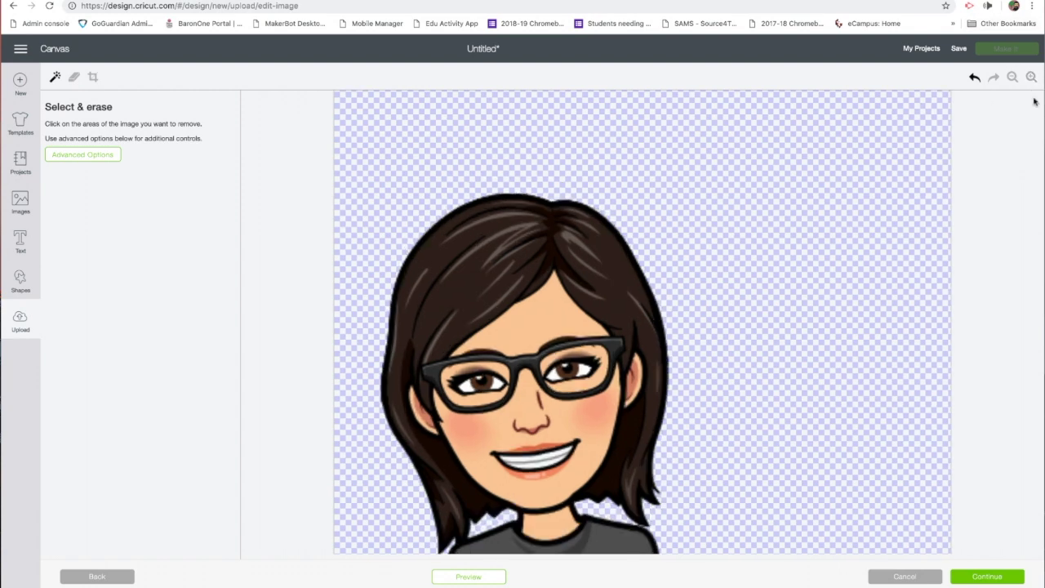
pyautogui.click(1030, 78)
pyautogui.scroll(-2, 524, 215)
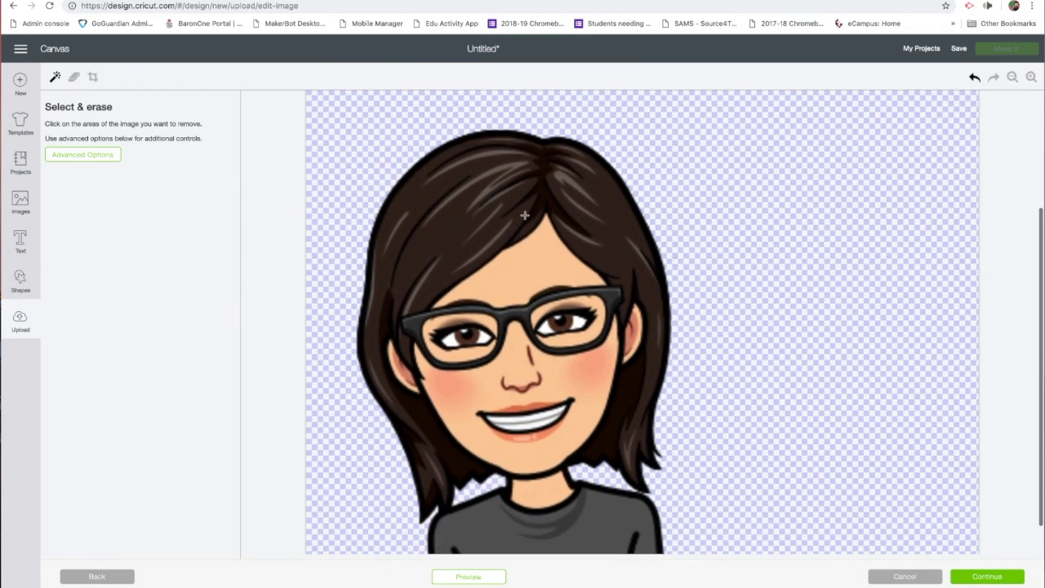
pyautogui.scroll(-2, 524, 215)
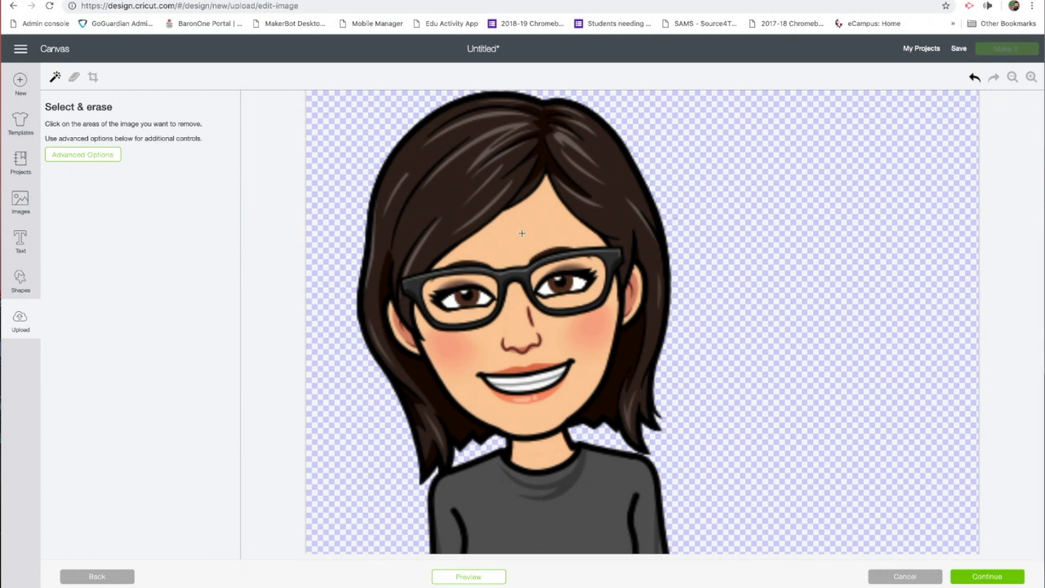
pyautogui.click(521, 233)
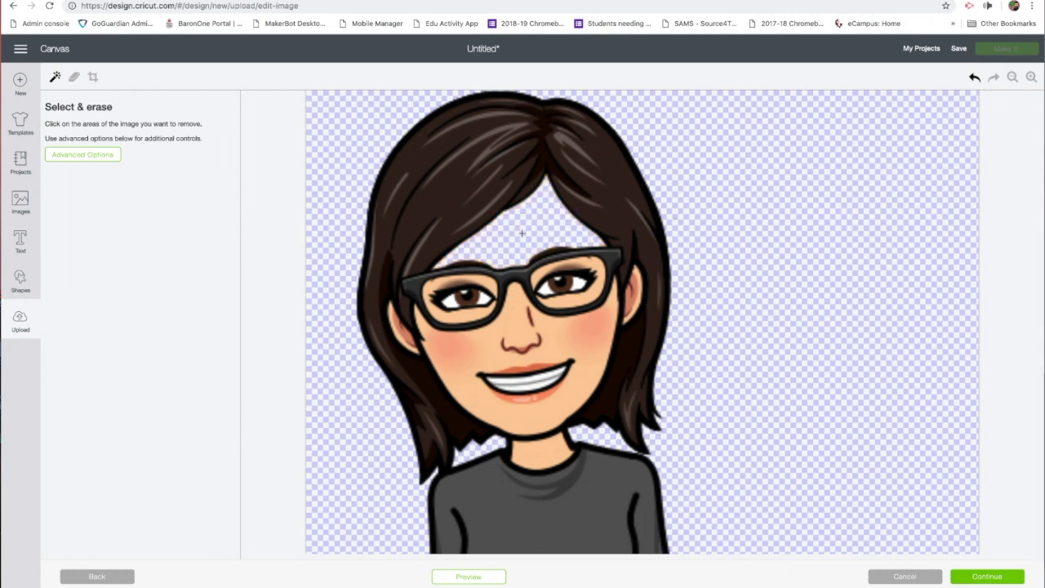
pyautogui.click(486, 349)
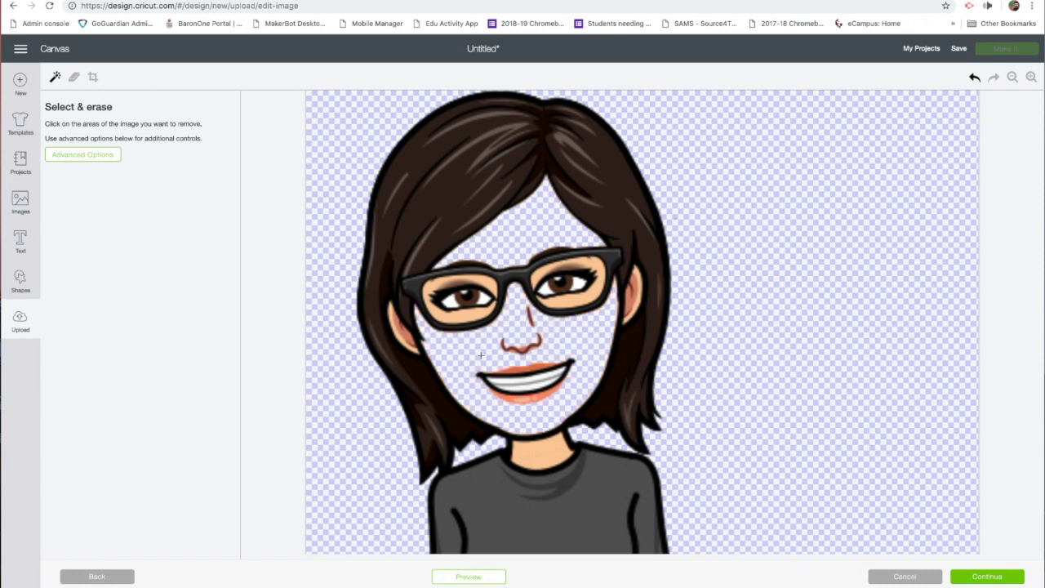
# - Remove the white fill of the teeth and the skin colour inside both lenses of the glasses
pyautogui.click(525, 388)
pyautogui.click(526, 379)
pyautogui.click(456, 315)
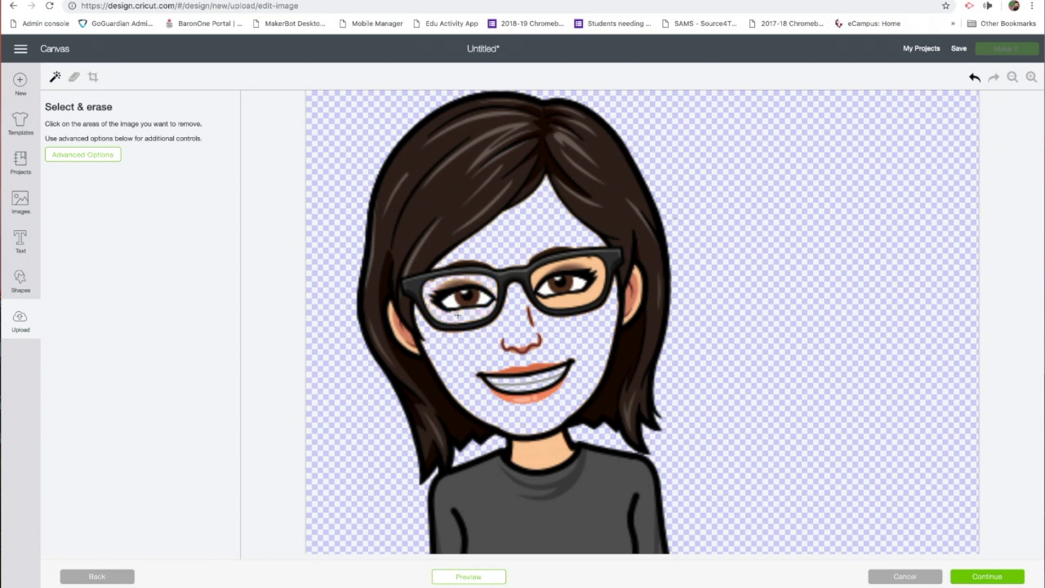
pyautogui.click(585, 297)
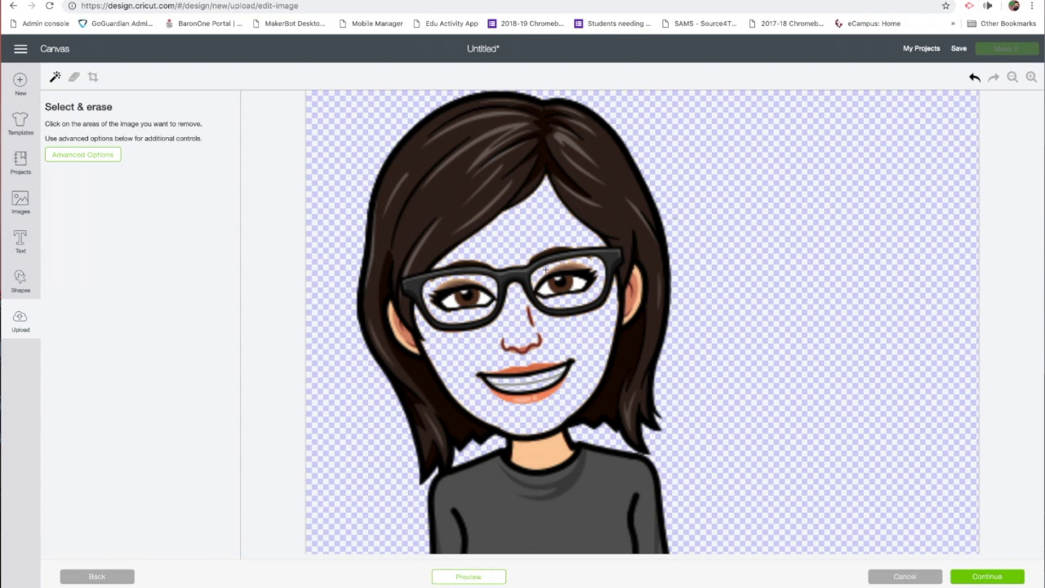
# - Remove the skin colour, including its shaded parts, from both ears and the neck
pyautogui.click(397, 330)
pyautogui.click(401, 338)
pyautogui.click(632, 300)
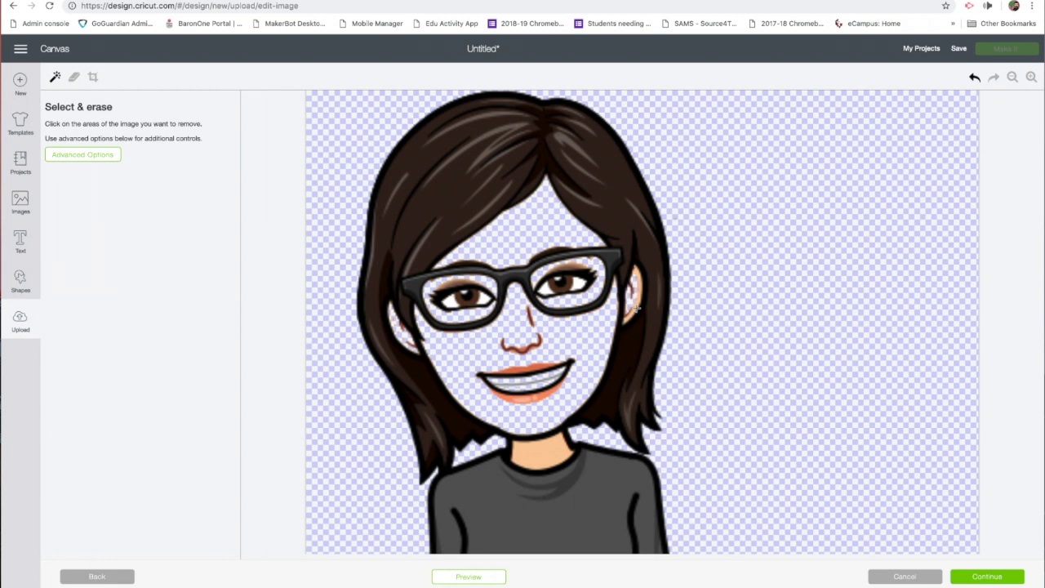
pyautogui.click(635, 309)
pyautogui.click(537, 456)
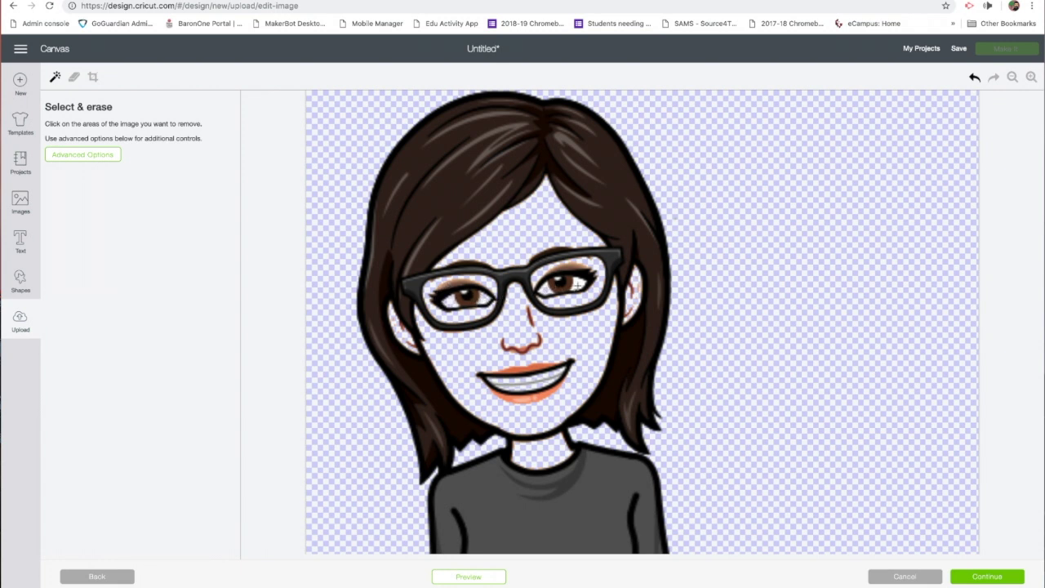
# - Try to remove the pupil of the eye in the right-hand lens with Select & erase, undoing each attempt
pyautogui.click(560, 283)
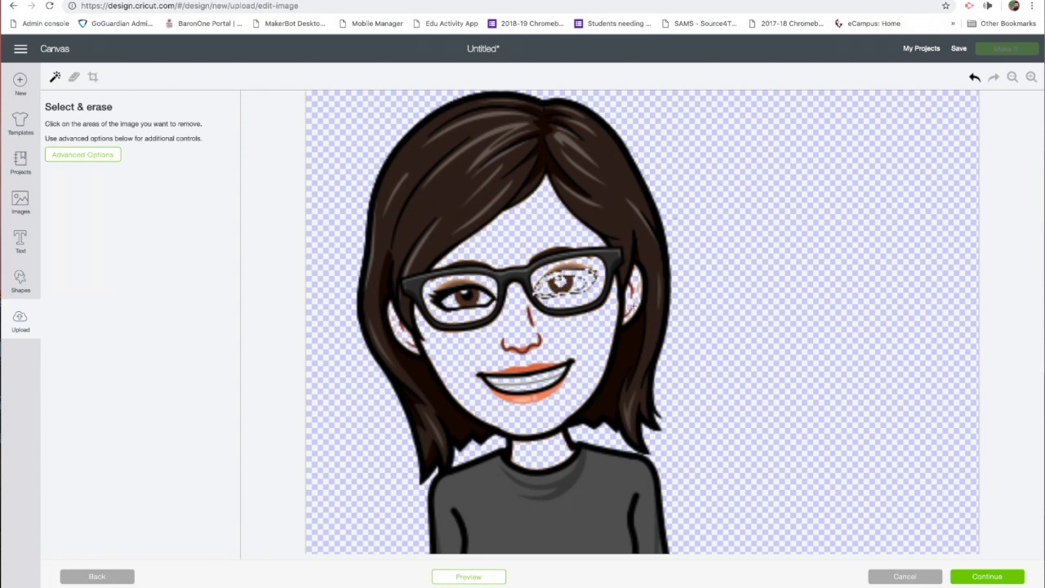
pyautogui.click(973, 79)
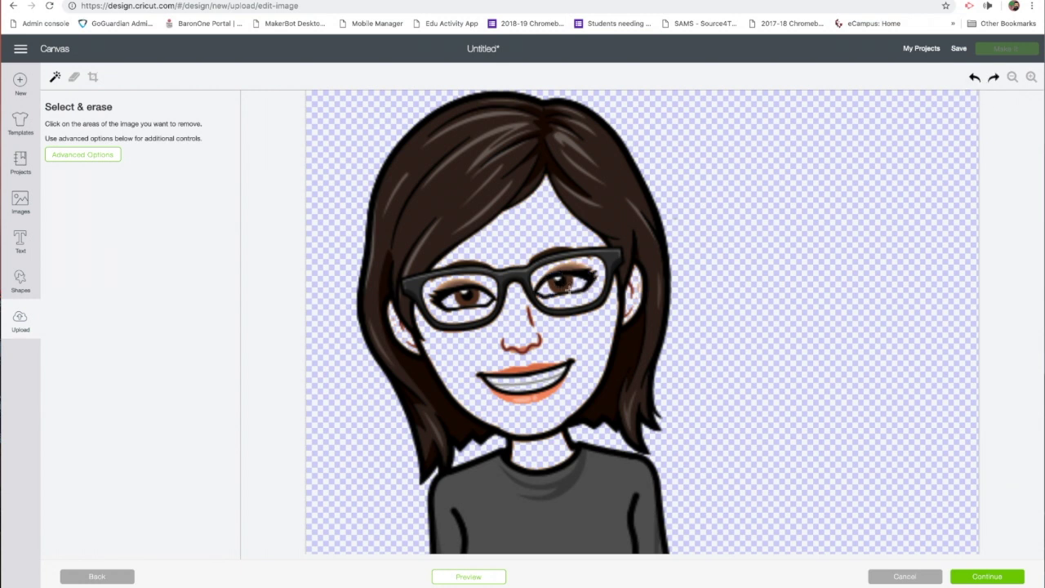
pyautogui.click(561, 282)
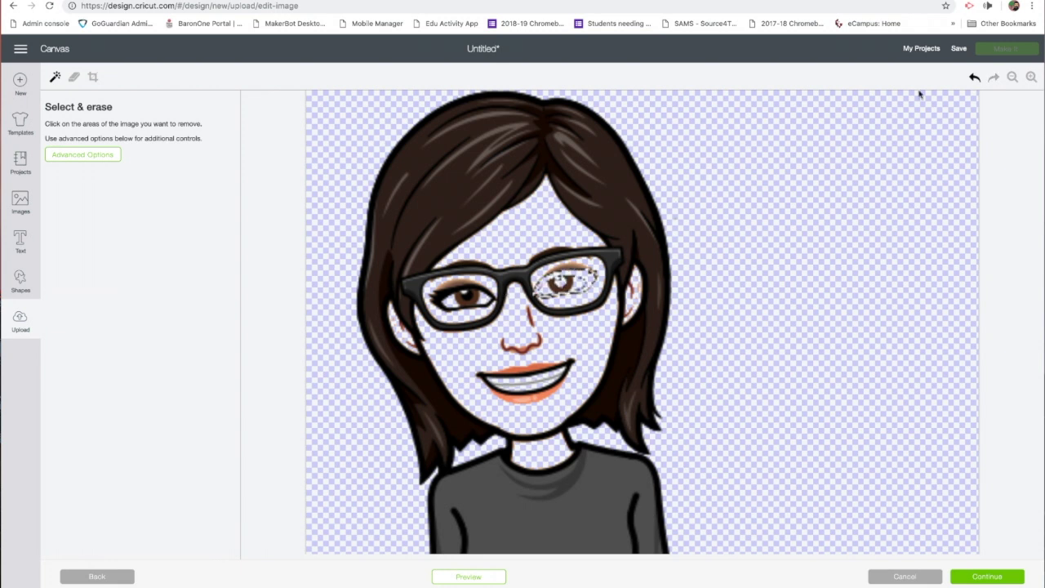
pyautogui.click(973, 78)
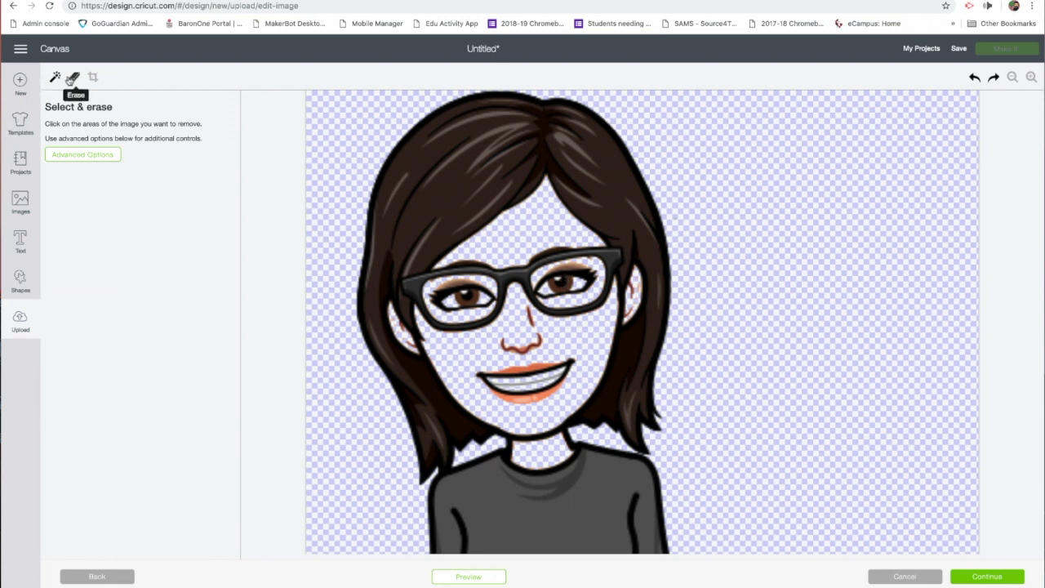
# - Erase the pupils of both eyes with a very small eraser size, leaving the brown irises as rings
pyautogui.click(74, 76)
pyautogui.click(63, 161)
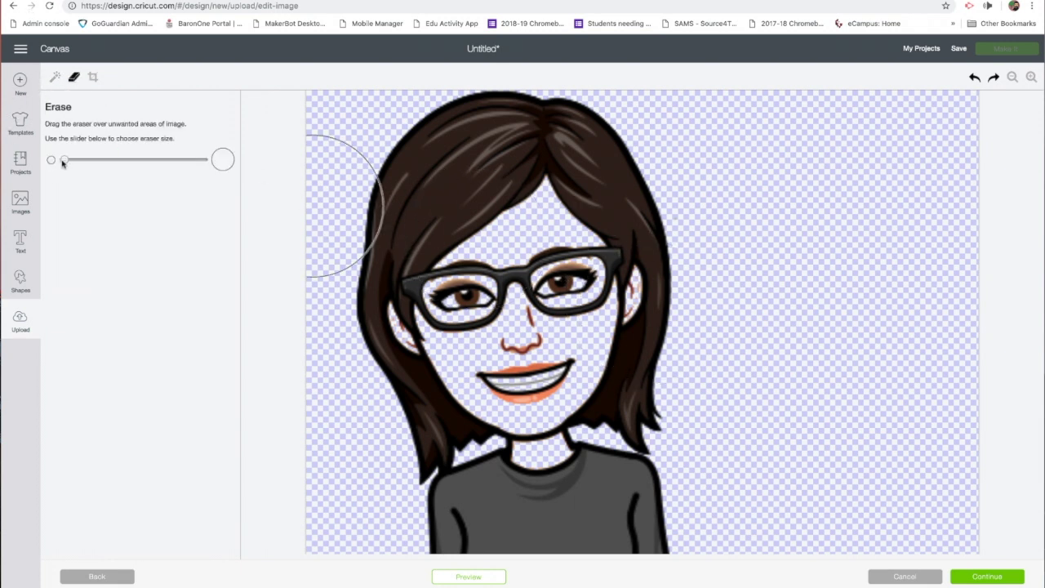
pyautogui.click(1030, 77)
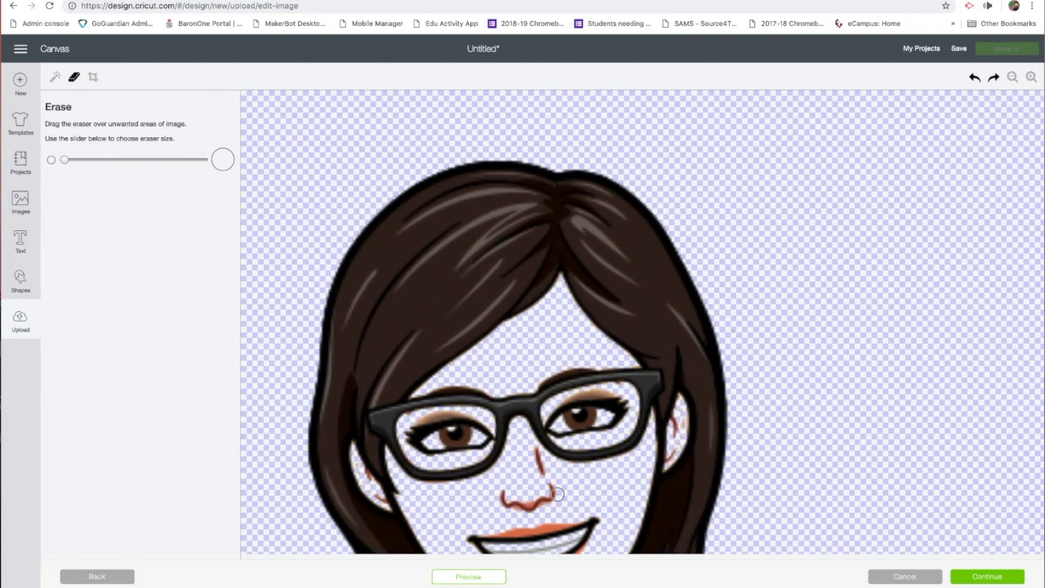
pyautogui.scroll(-2, 557, 494)
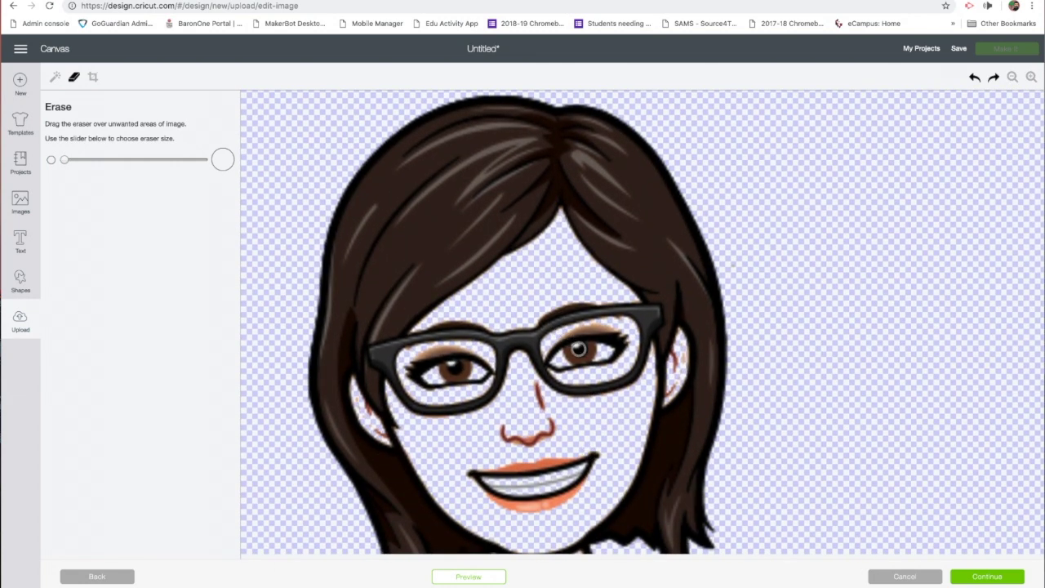
pyautogui.click(580, 349)
pyautogui.click(454, 368)
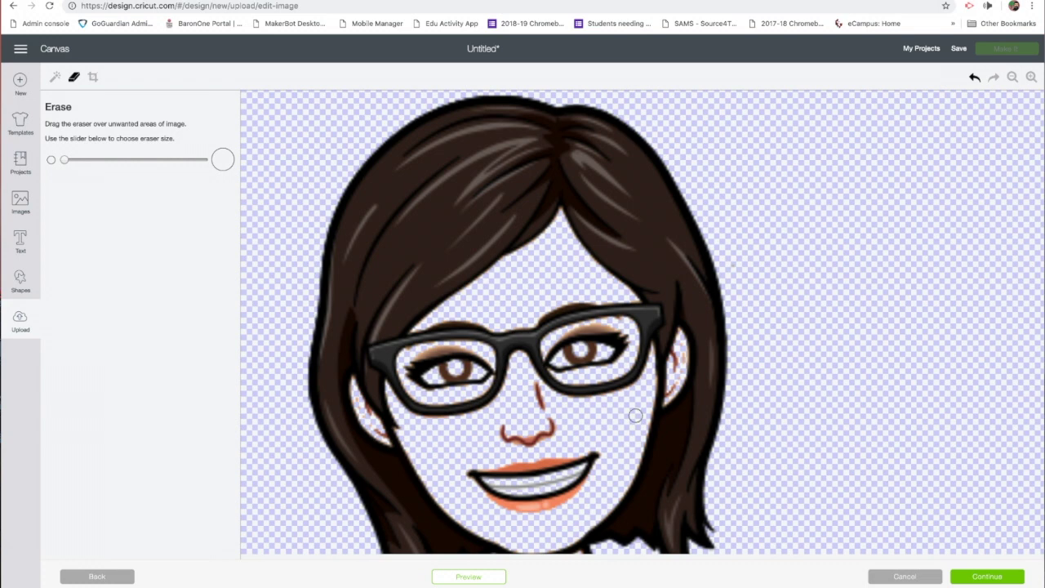
# - Remove the grey fill of the avatar's sweater with Select & erase
pyautogui.click(55, 77)
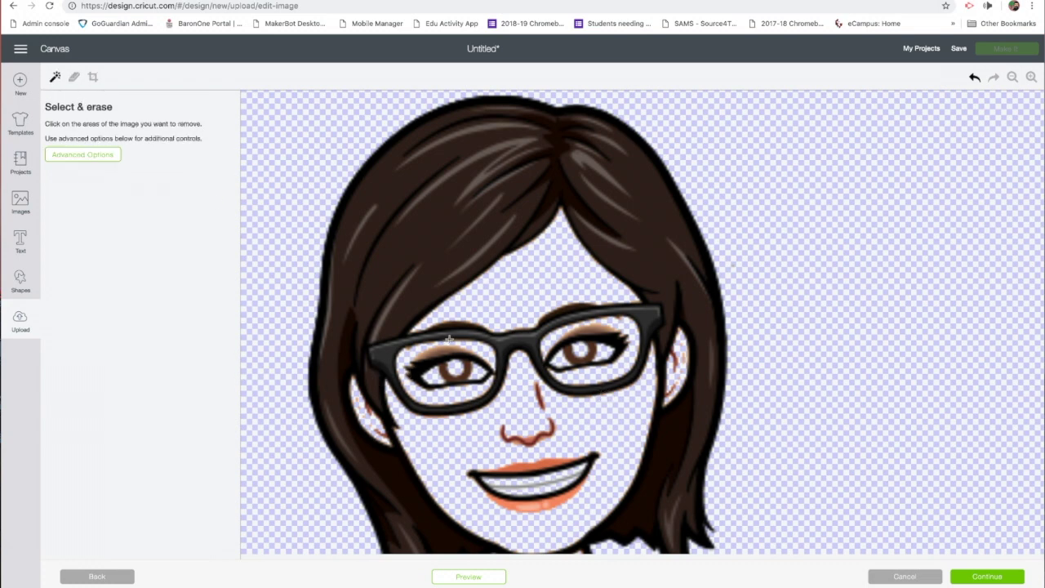
pyautogui.scroll(-4, 489, 352)
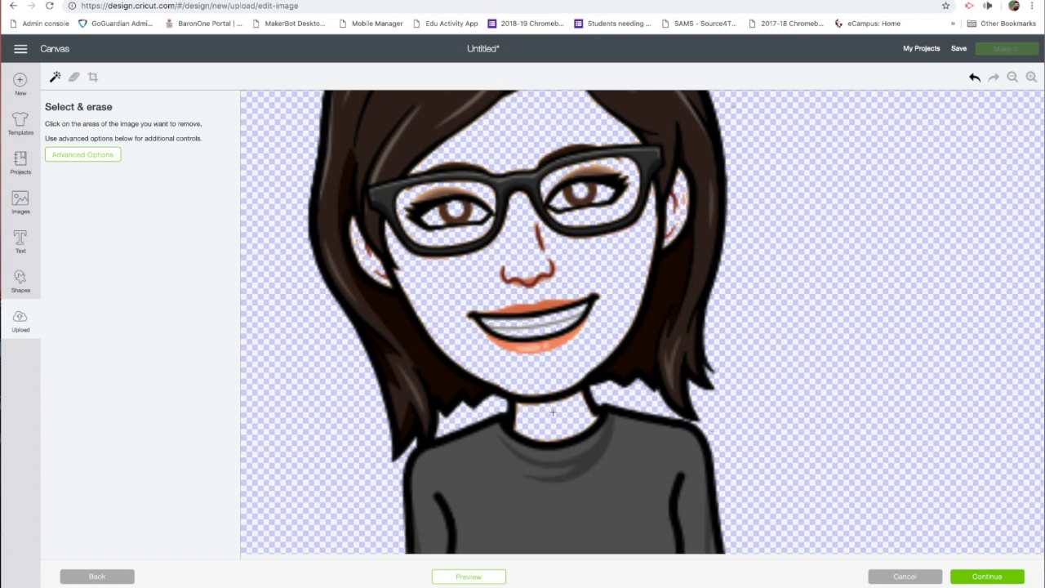
pyautogui.click(623, 481)
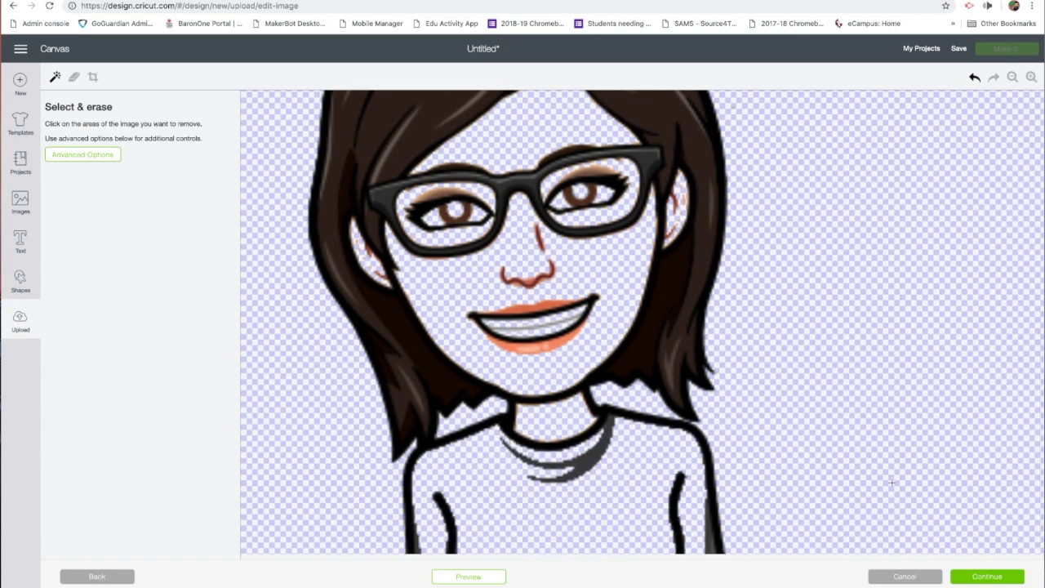
# - Remove the light highlight strands from the top of the avatar's hair and fringe with Select & erase
pyautogui.scroll(6, 672, 456)
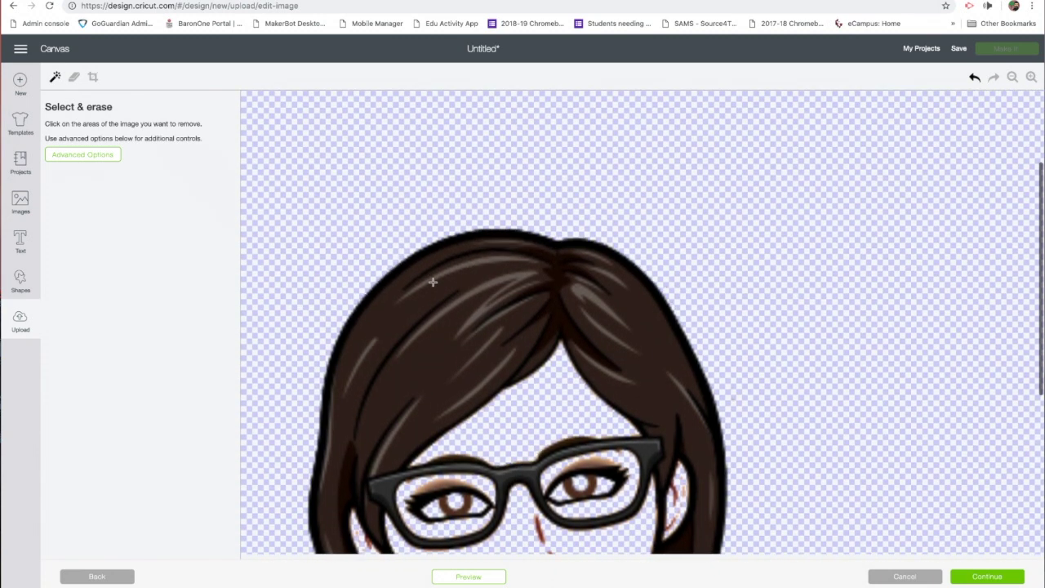
pyautogui.click(502, 227)
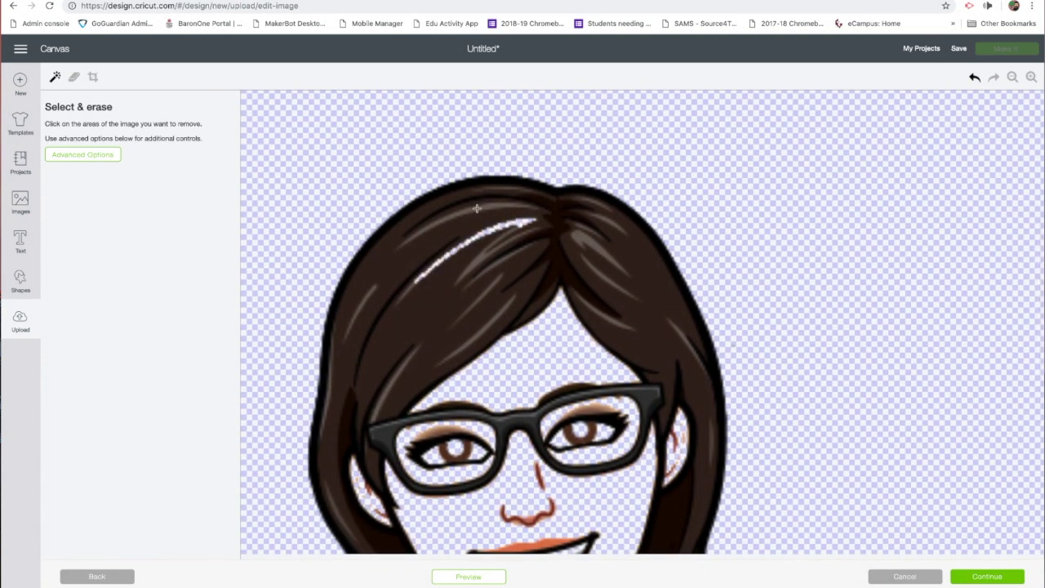
pyautogui.click(476, 208)
pyautogui.click(584, 236)
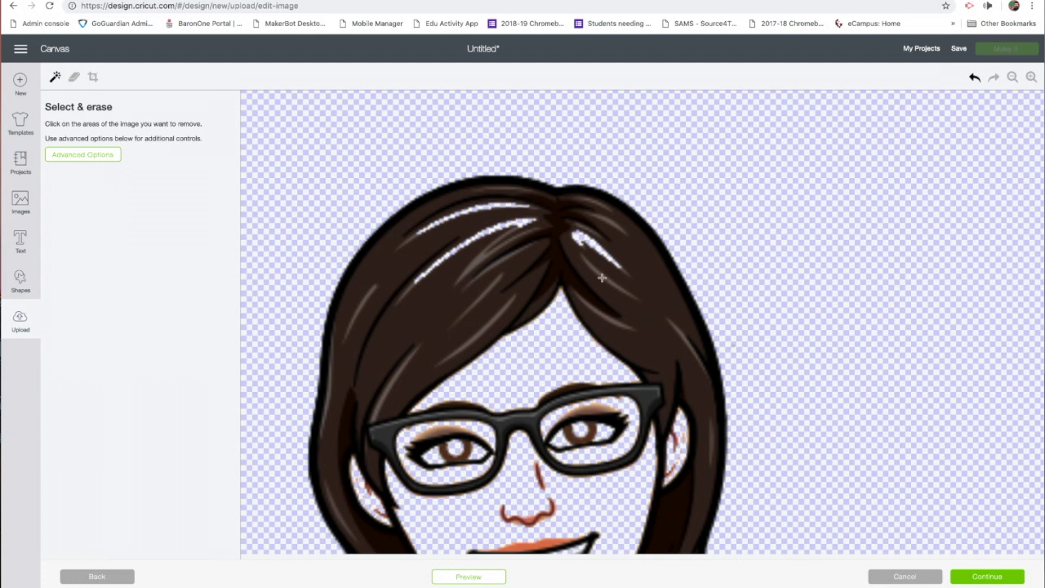
pyautogui.click(602, 276)
pyautogui.click(484, 329)
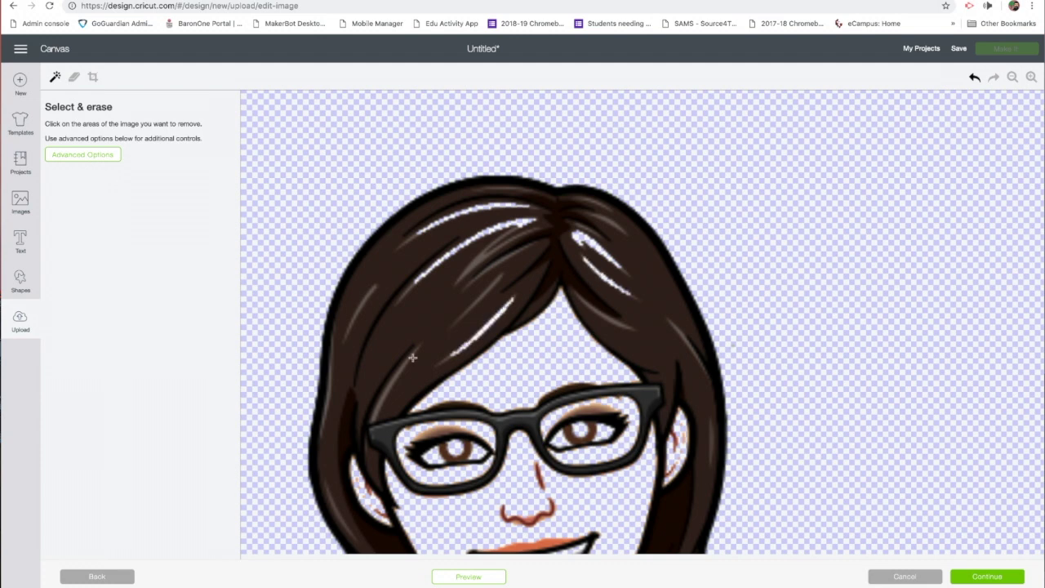
pyautogui.click(400, 371)
pyautogui.click(616, 322)
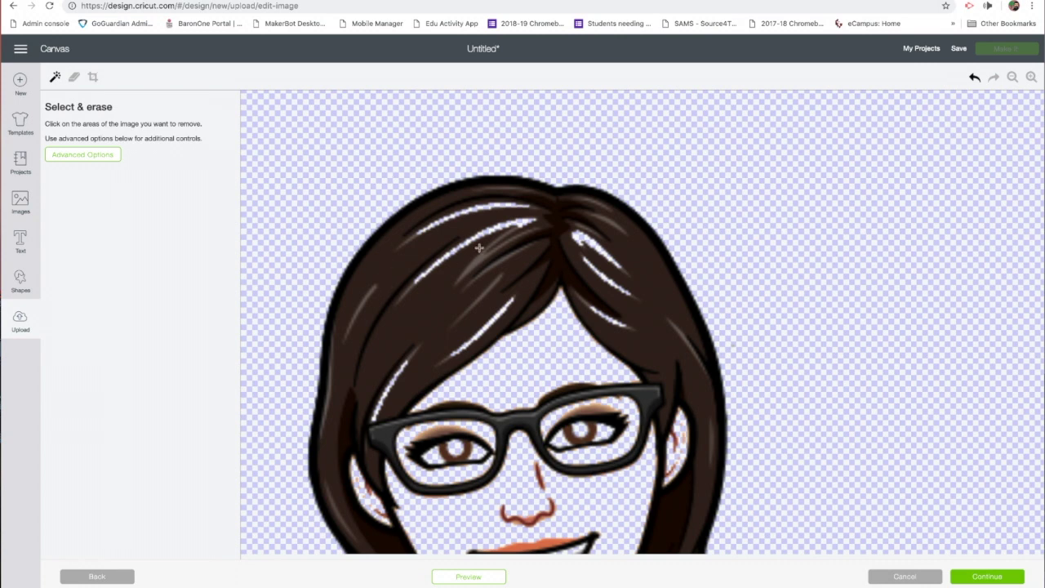
# - Preview the avatar as a cut image, inspect the hair, face and sweater, and return to the colour view
pyautogui.scroll(-3, 475, 266)
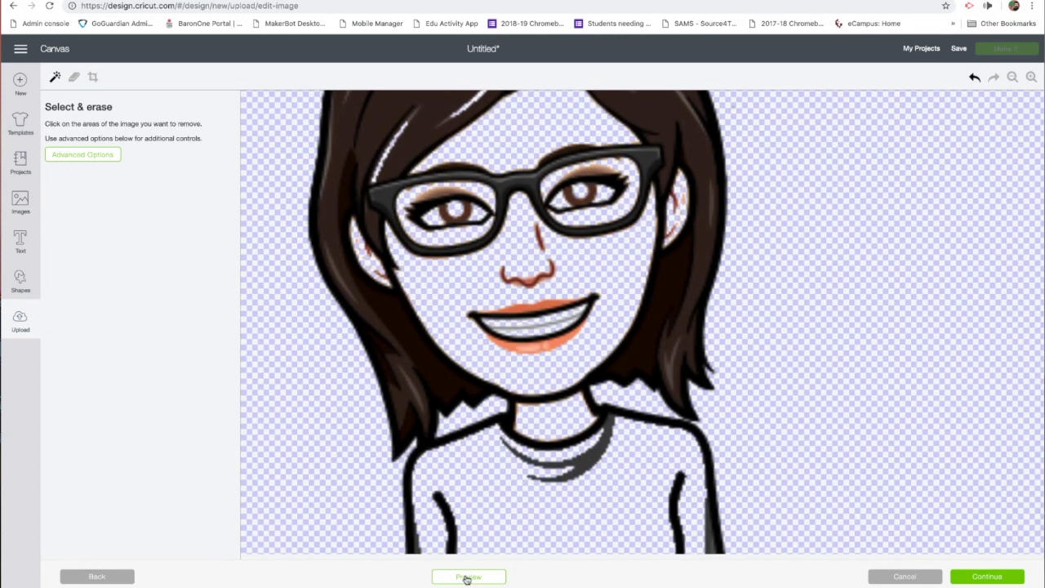
pyautogui.click(467, 577)
pyautogui.scroll(2, 487, 525)
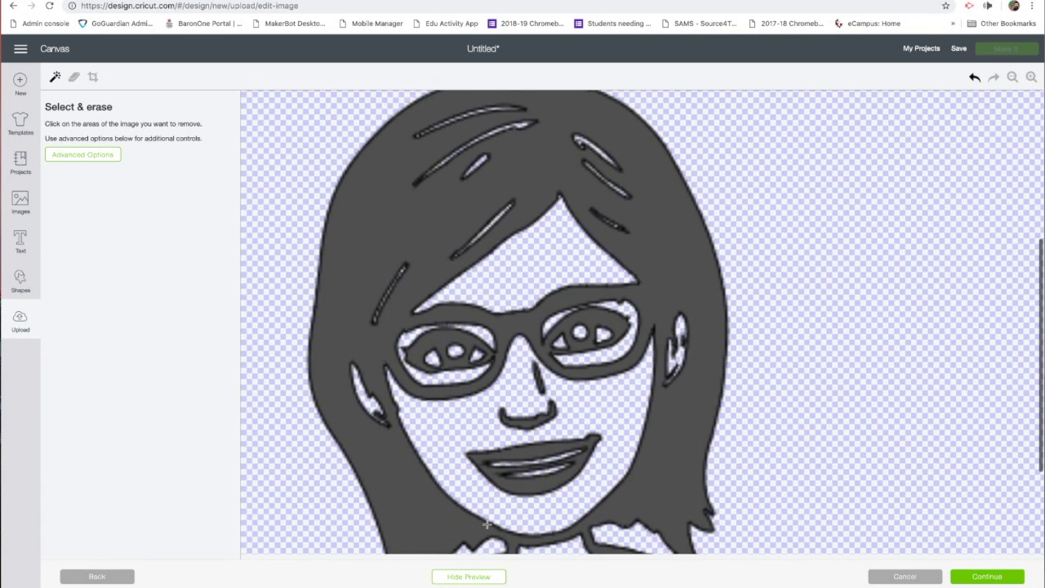
pyautogui.scroll(1, 487, 525)
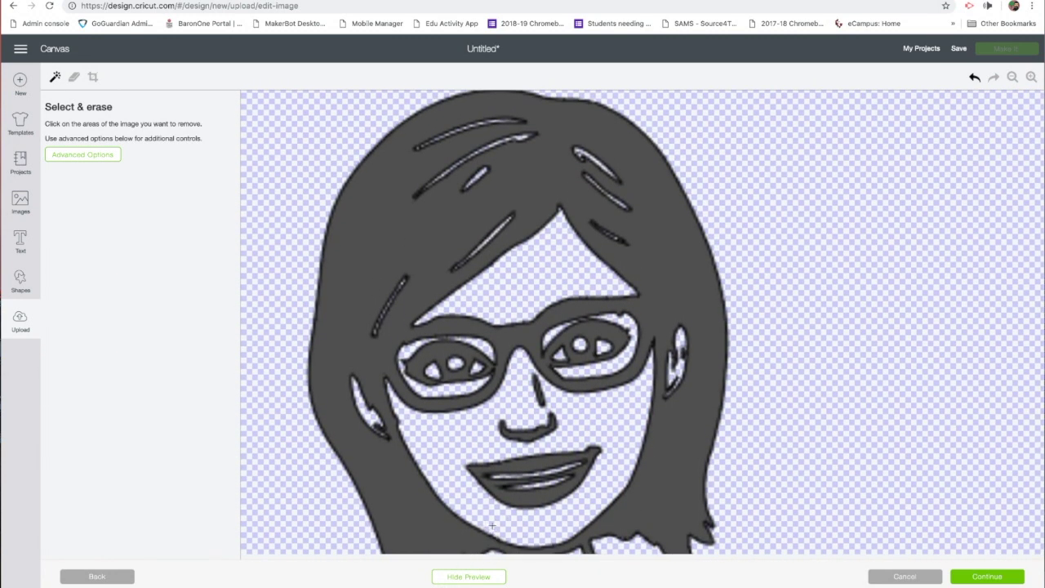
pyautogui.scroll(-2, 493, 418)
pyautogui.scroll(3, 493, 418)
pyautogui.scroll(-3, 482, 431)
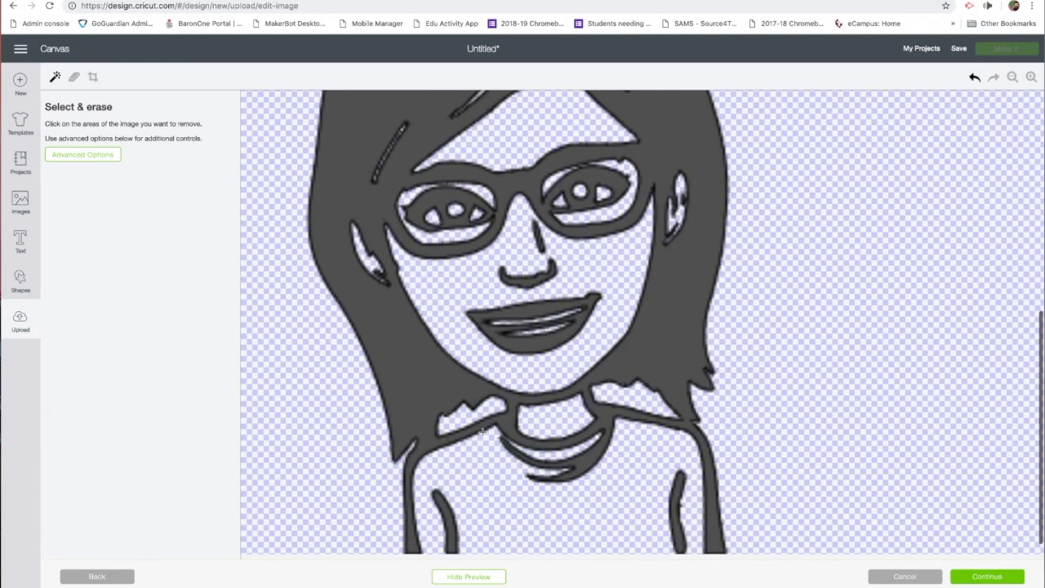
pyautogui.click(442, 576)
# - Remove the main brown fill of the hair on both sides of the parting with Select & erase
pyautogui.scroll(1, 462, 199)
pyautogui.scroll(4, 462, 200)
pyautogui.scroll(-4, 377, 343)
pyautogui.scroll(1, 380, 341)
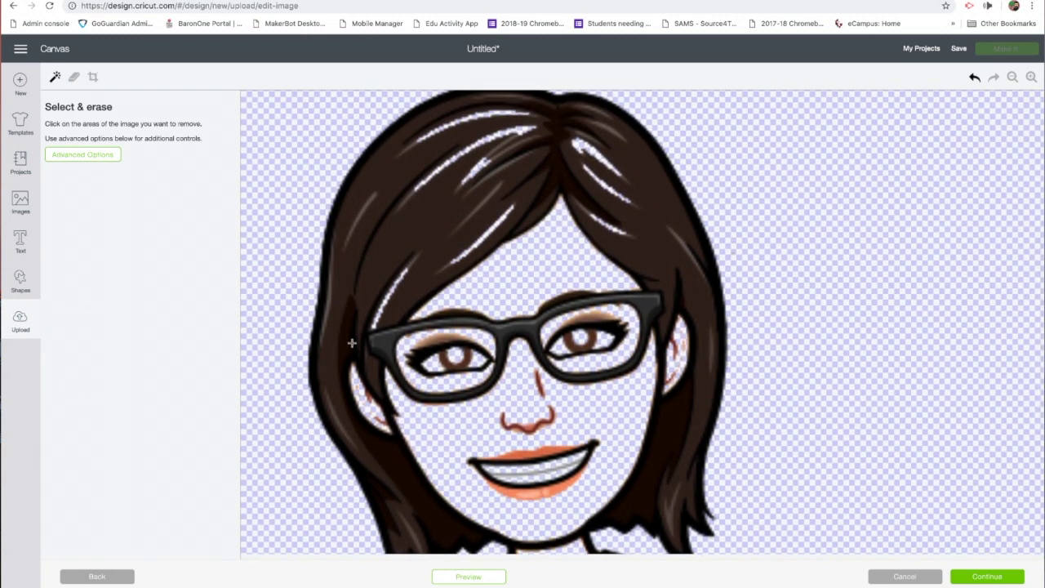
pyautogui.click(645, 174)
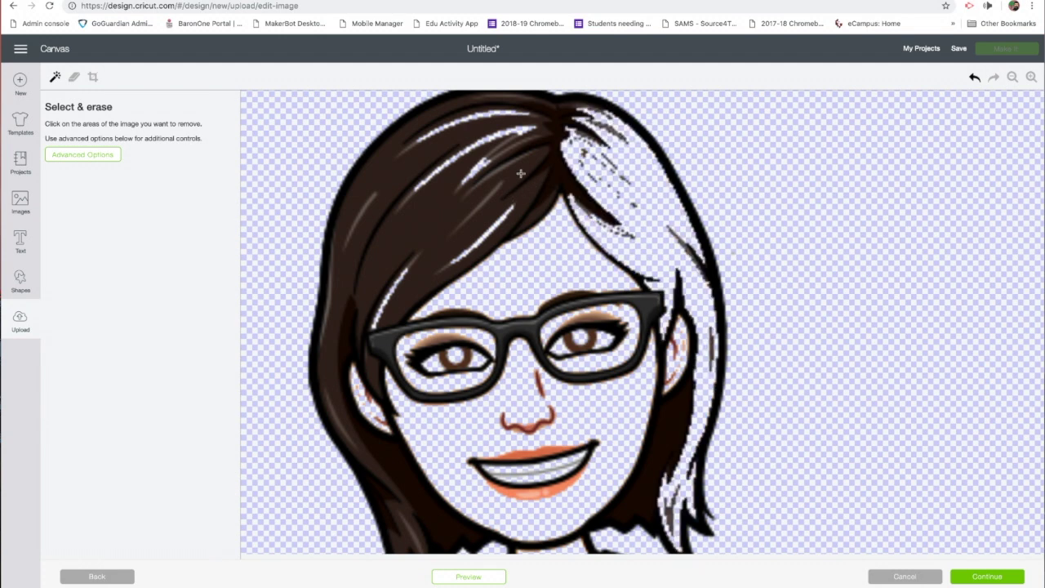
pyautogui.click(434, 204)
pyautogui.click(404, 214)
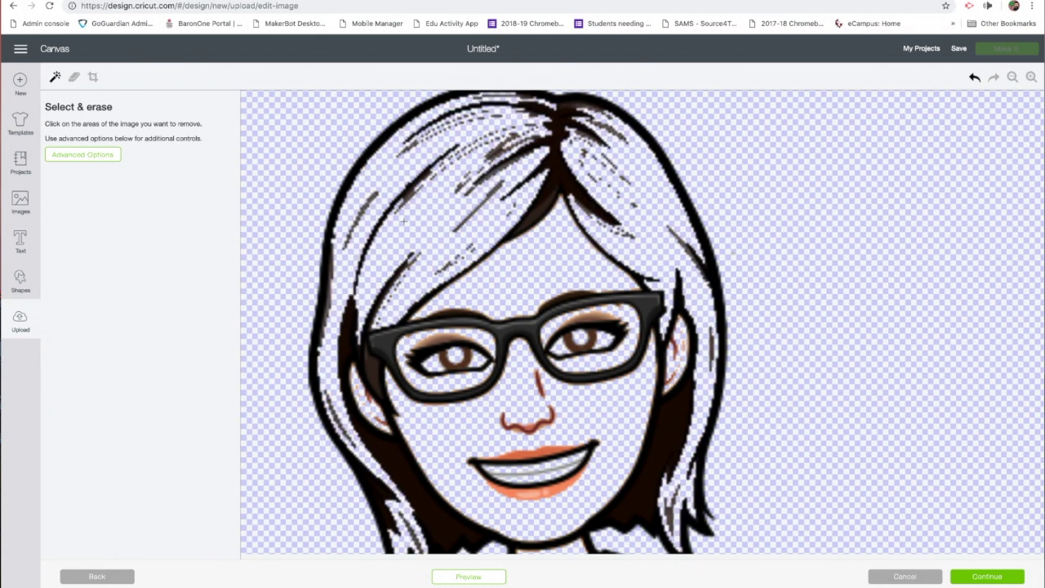
# - Preview the cut result with the hair fill removed, examine it from head to shoulders, and hide the preview
pyautogui.scroll(-5, 429, 148)
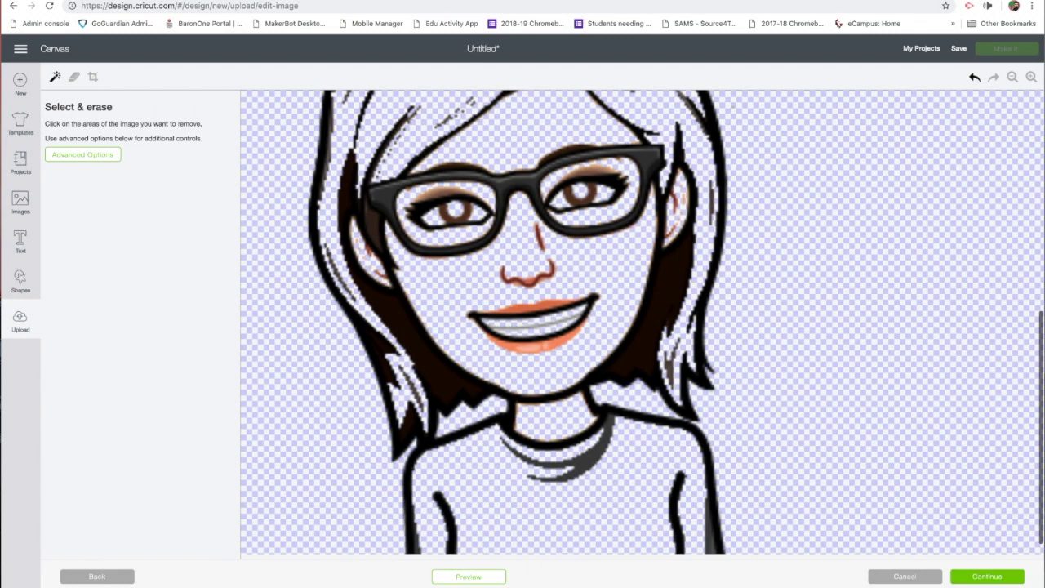
pyautogui.click(470, 575)
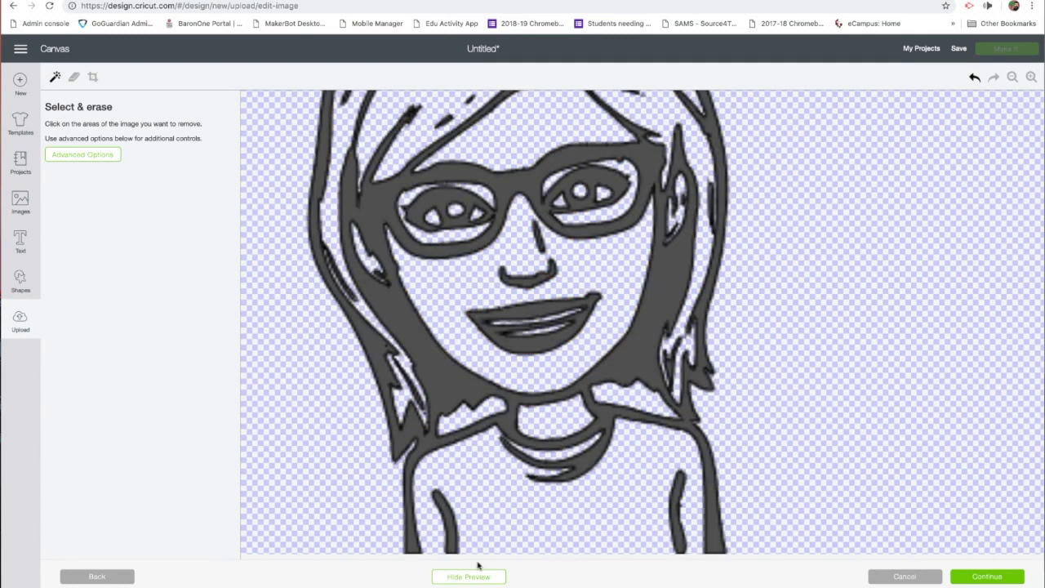
pyautogui.scroll(8, 554, 396)
pyautogui.scroll(-6, 553, 398)
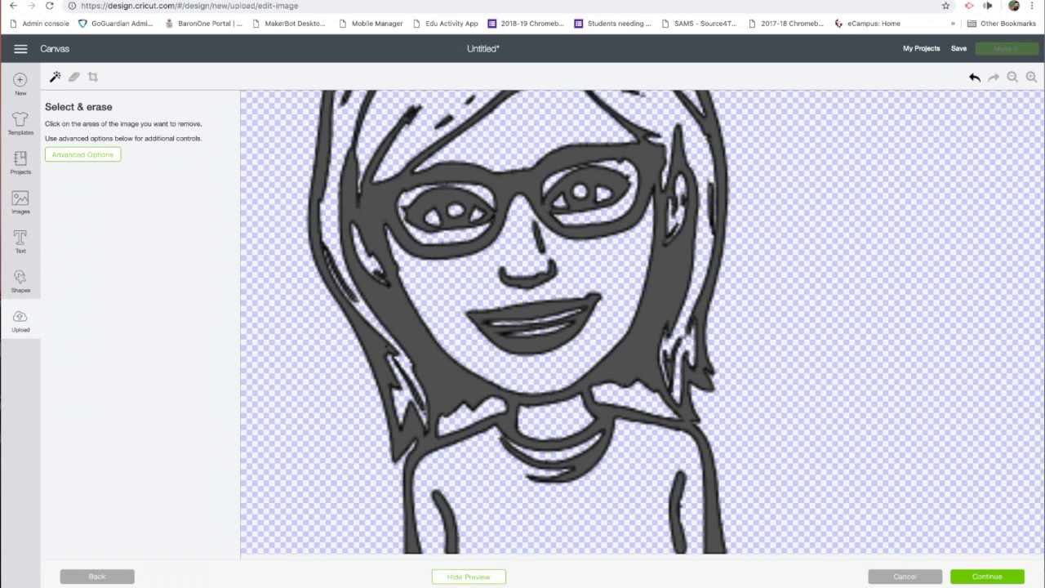
pyautogui.click(454, 577)
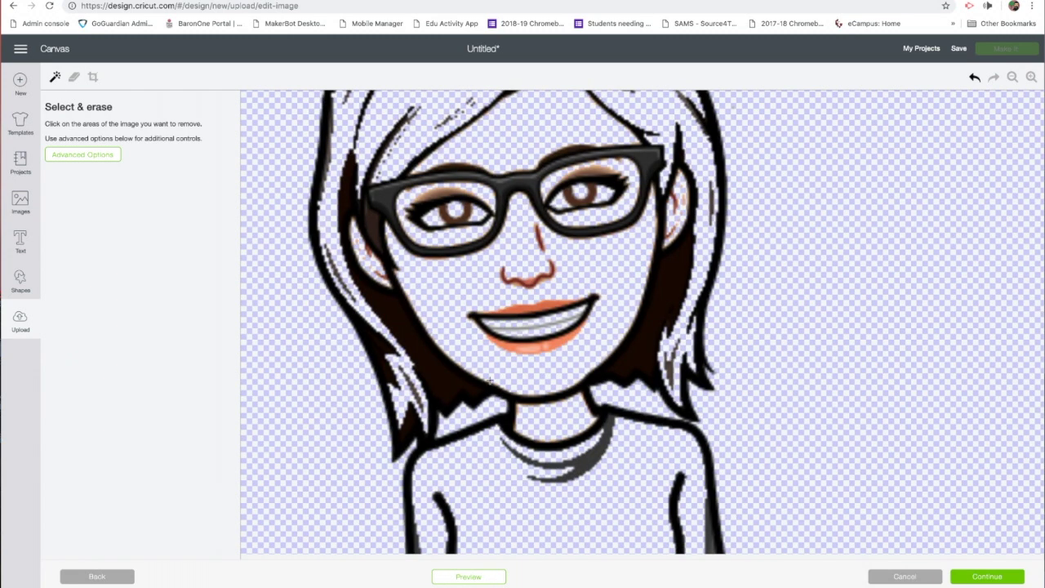
# - Remove the brown eyeshadow above the eye in the right-hand lens with Select & erase
pyautogui.scroll(5, 489, 381)
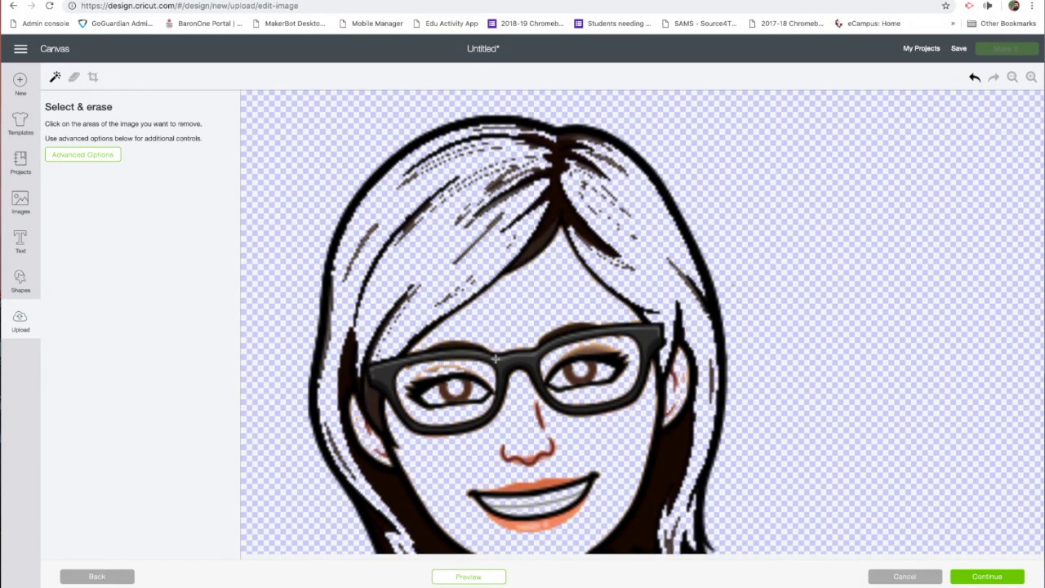
pyautogui.click(602, 347)
pyautogui.click(573, 349)
# - Erase the leftover eyeshadow specks above both eyes at the smallest eraser size, undoing and redoing the stroke in the right-hand lens
pyautogui.click(73, 77)
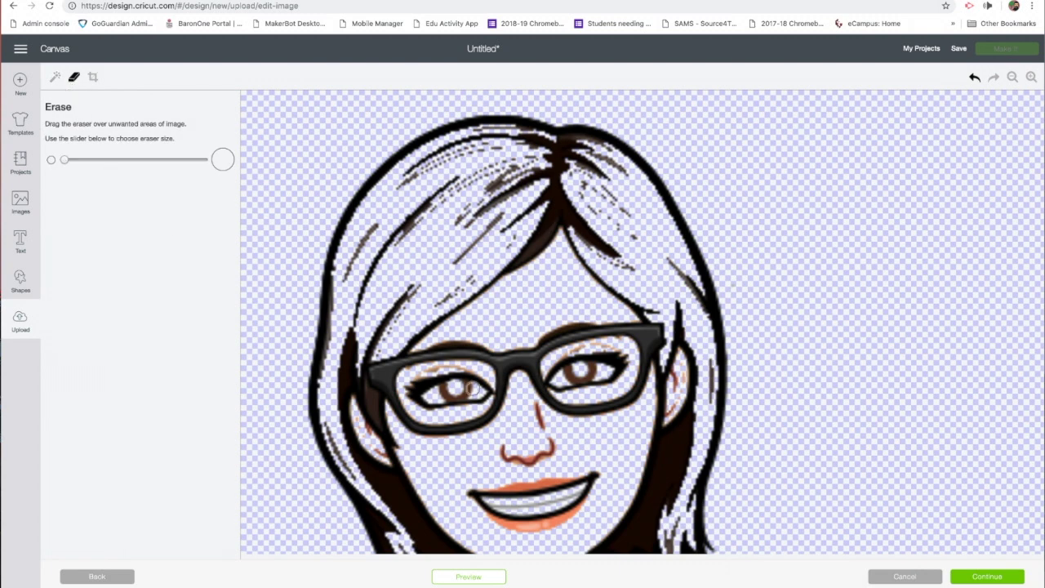
pyautogui.moveTo(415, 373); pyautogui.dragTo(475, 375)
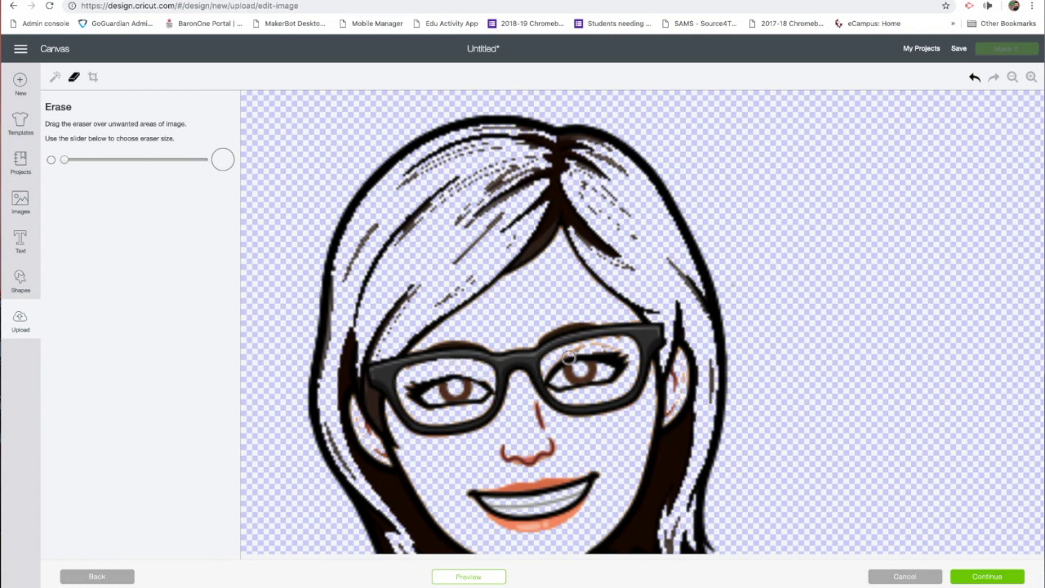
pyautogui.moveTo(563, 353); pyautogui.dragTo(613, 344)
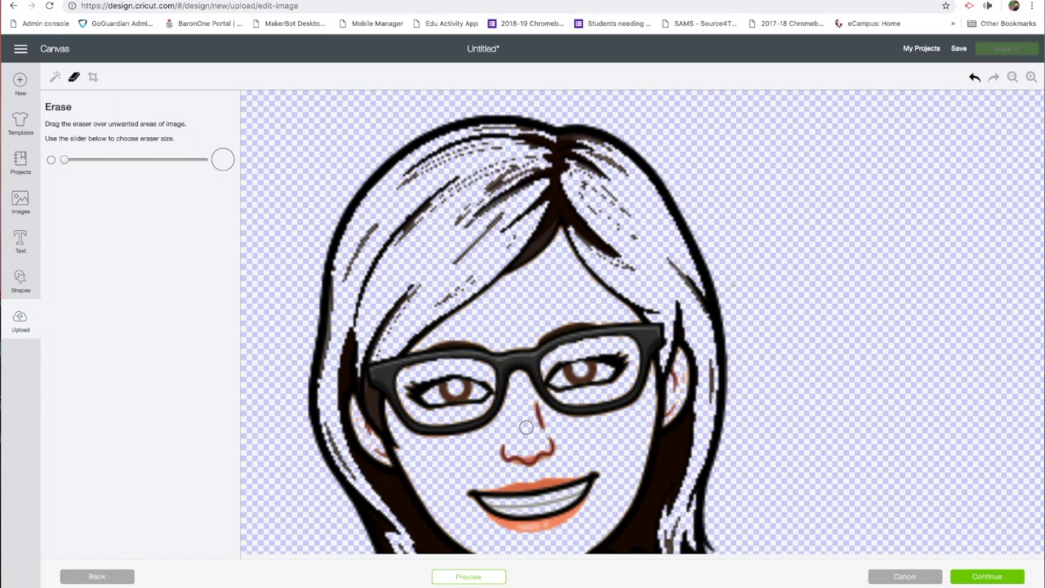
pyautogui.click(975, 77)
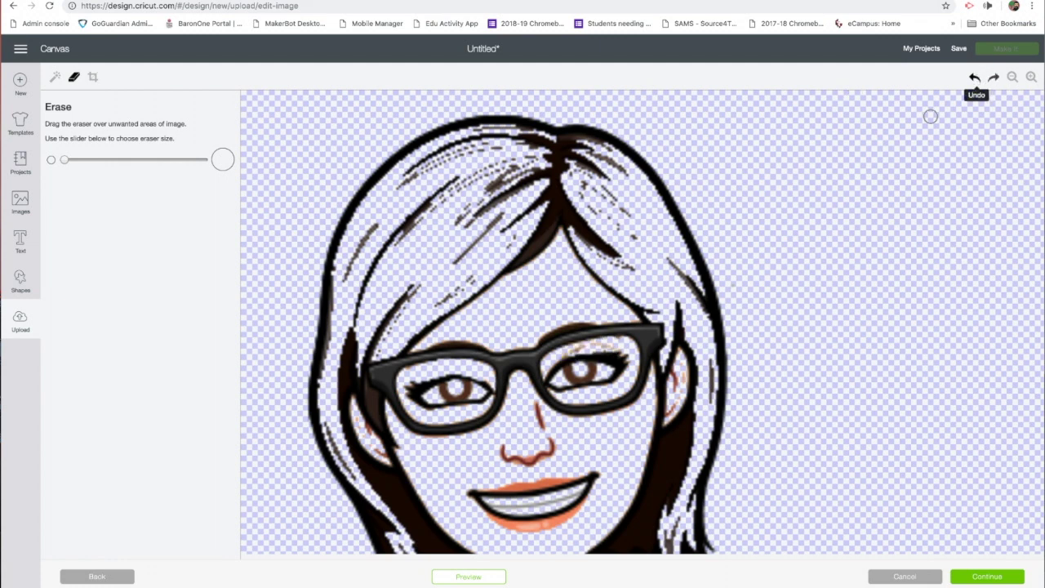
pyautogui.moveTo(622, 343); pyautogui.dragTo(546, 353)
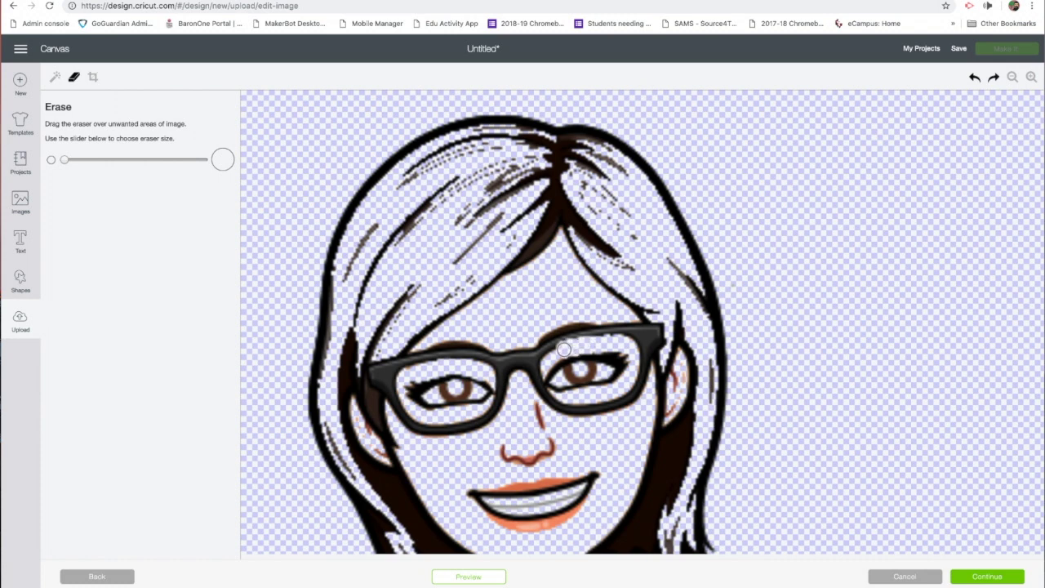
# - Preview the cleaned-up cut image and check the whole avatar at a reduced zoom
pyautogui.scroll(-4, 542, 475)
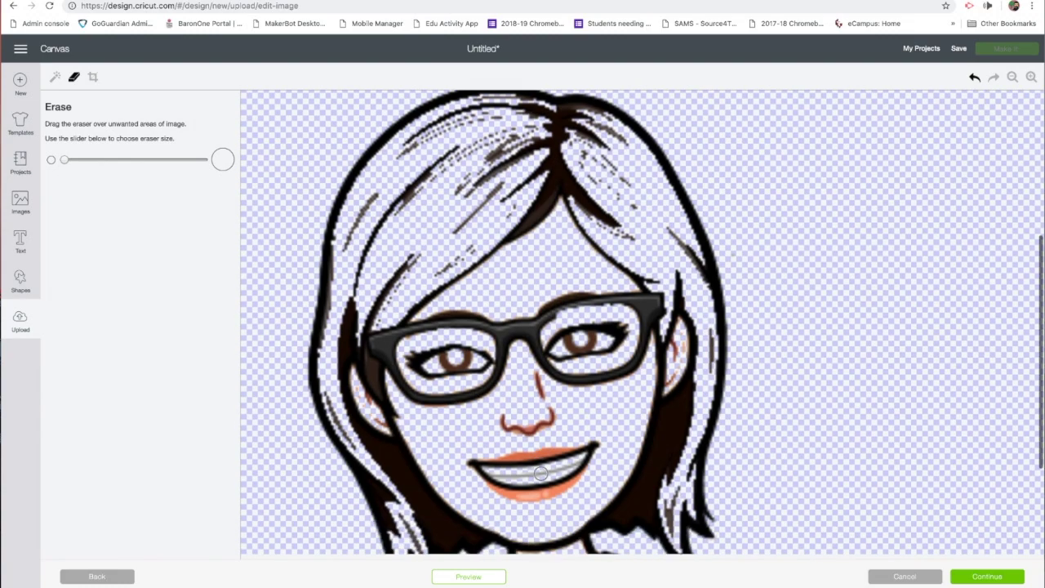
pyautogui.scroll(2, 514, 506)
pyautogui.scroll(-2, 502, 531)
pyautogui.click(485, 576)
pyautogui.scroll(5, 889, 226)
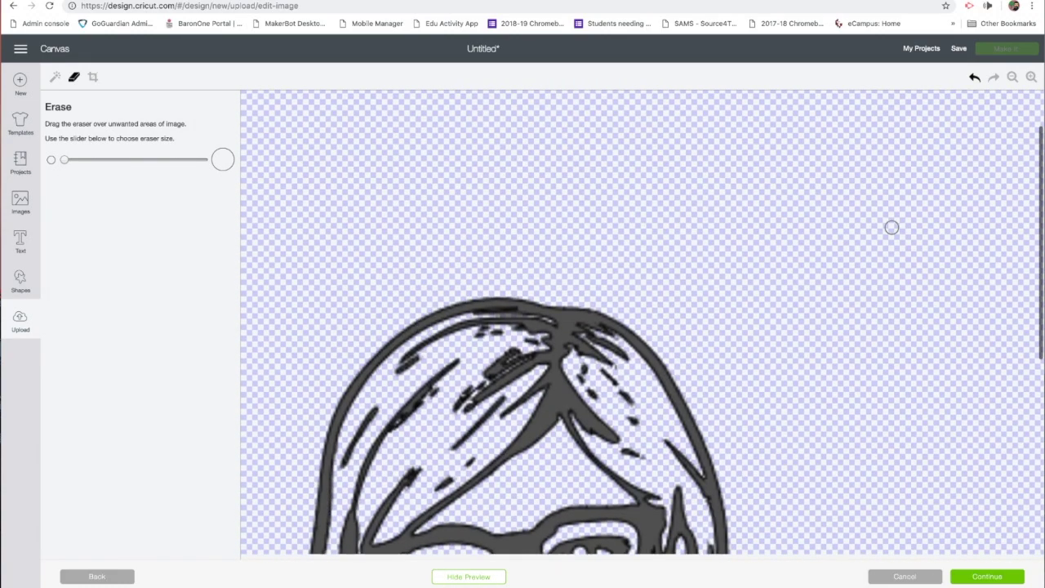
pyautogui.scroll(-2, 889, 226)
pyautogui.click(1011, 78)
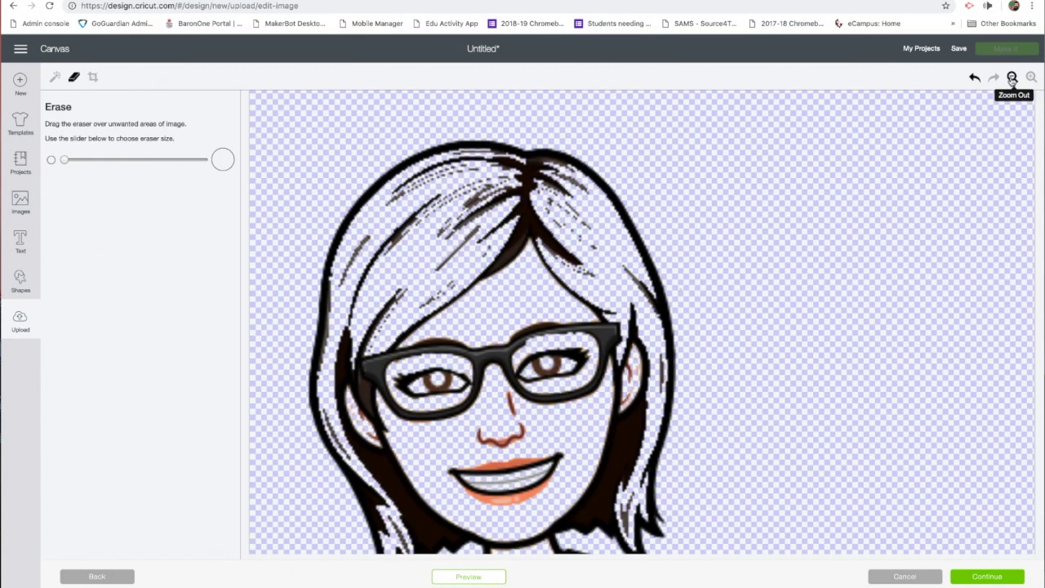
pyautogui.click(1011, 78)
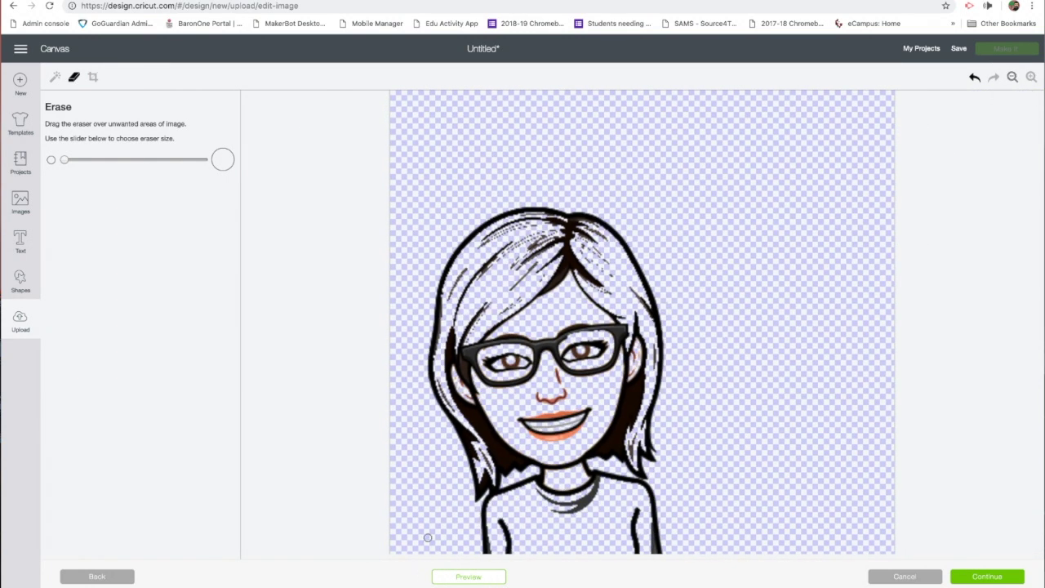
pyautogui.click(445, 579)
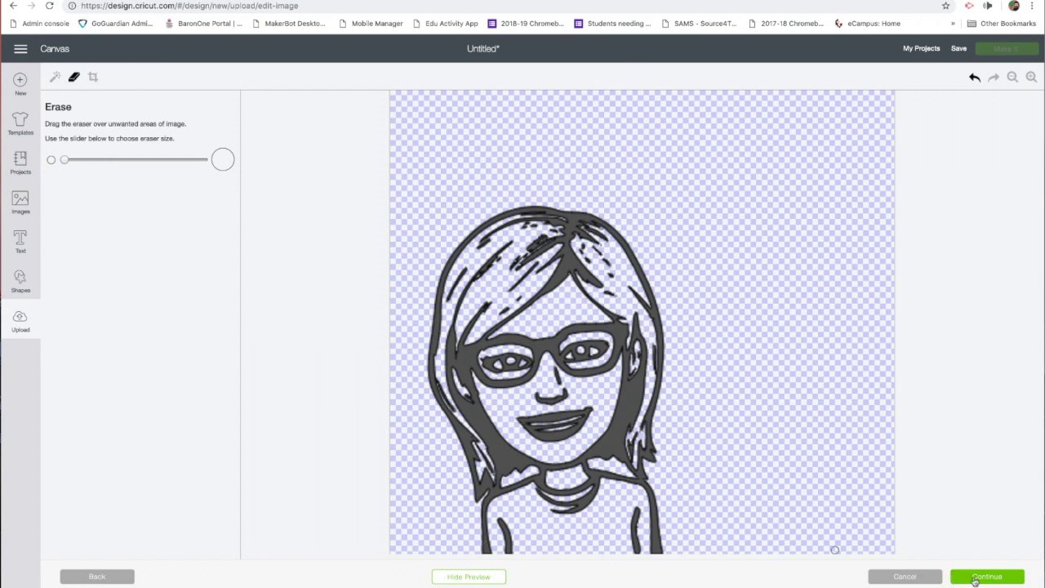
# - Save the edited avatar as a Cut image and insert it from the recent uploads onto the canvas
pyautogui.click(986, 577)
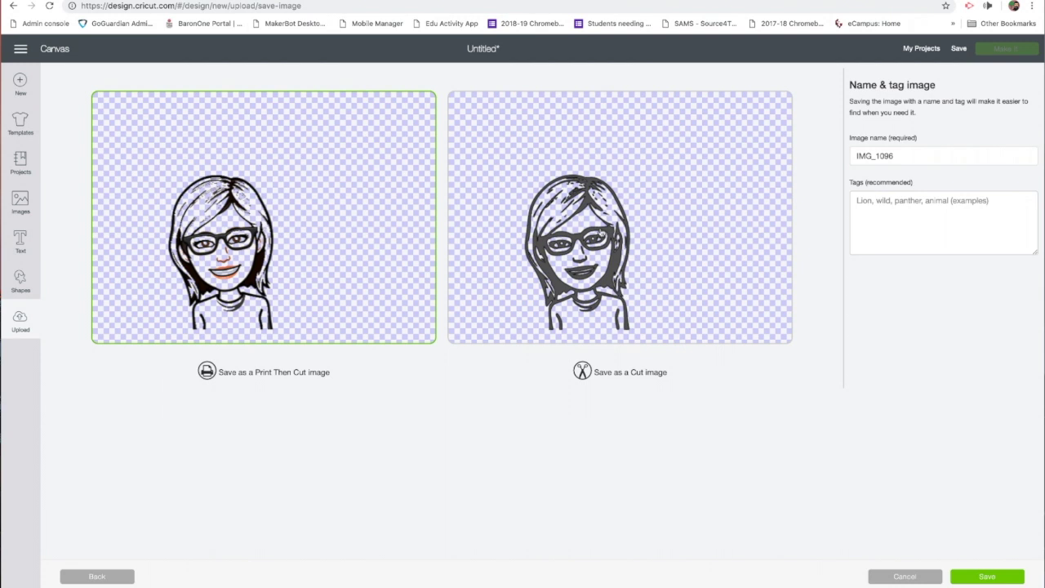
pyautogui.click(600, 234)
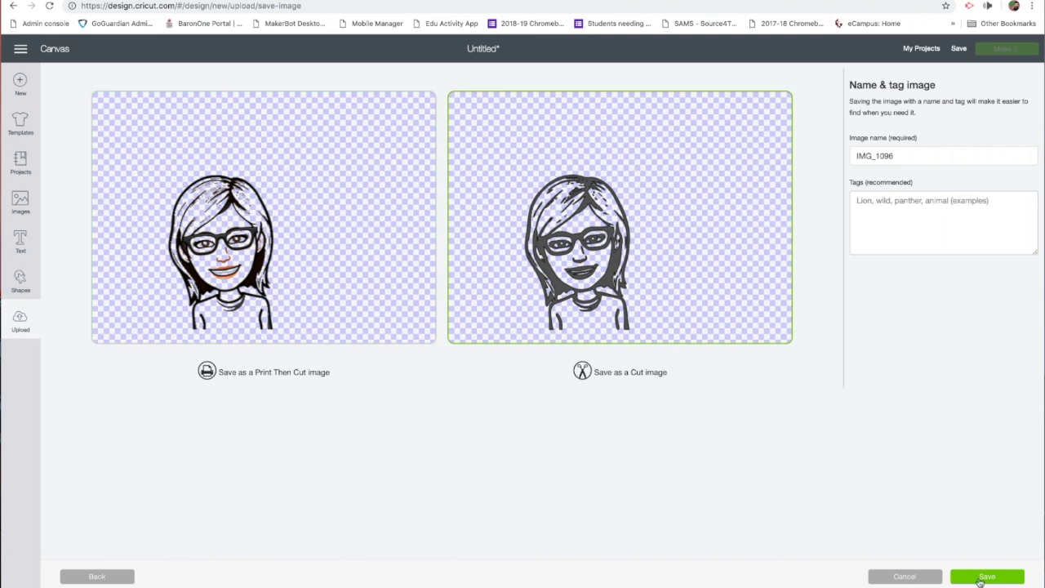
pyautogui.click(979, 578)
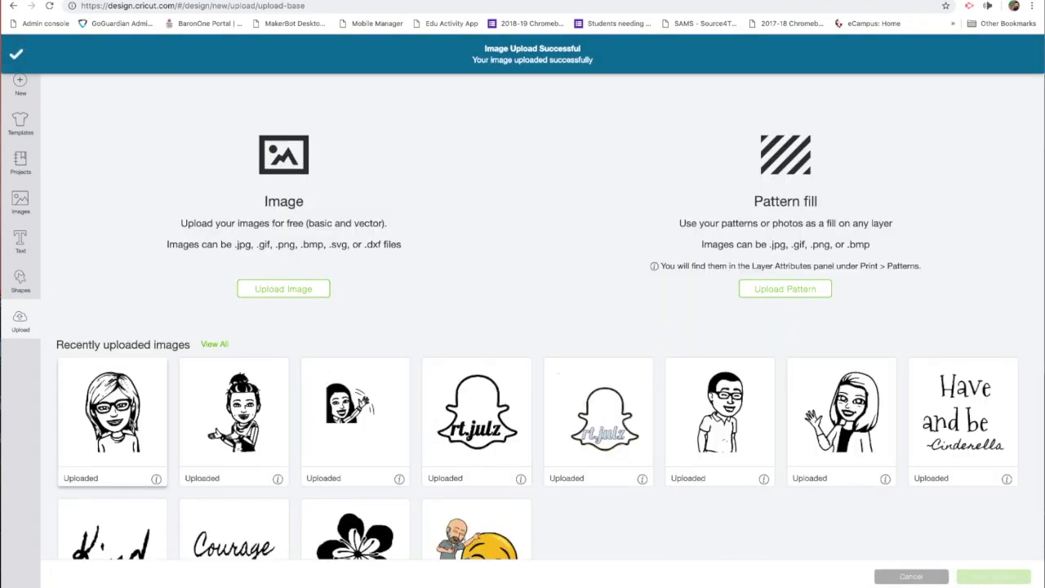
pyautogui.click(136, 465)
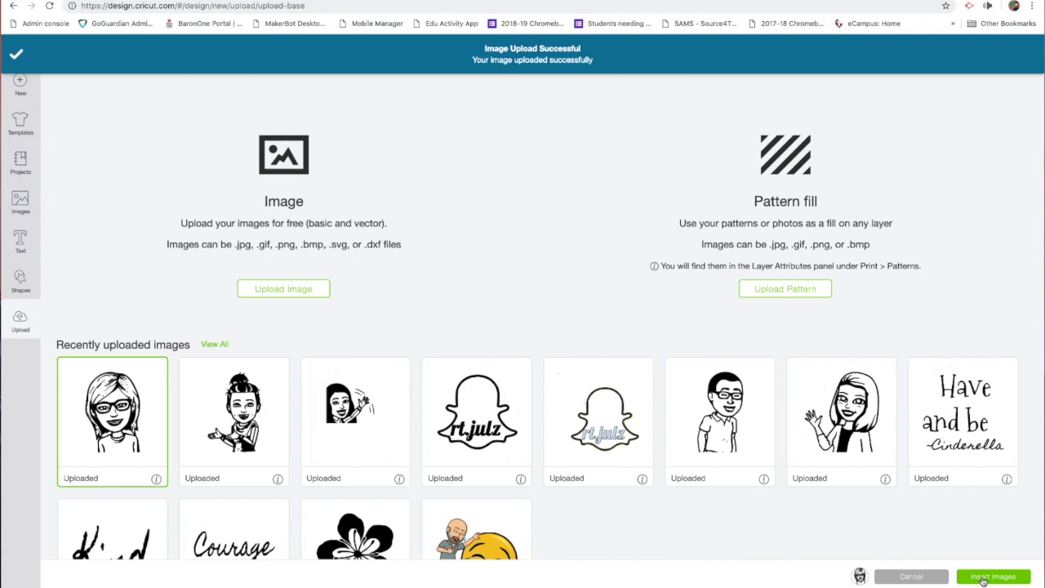
pyautogui.click(985, 577)
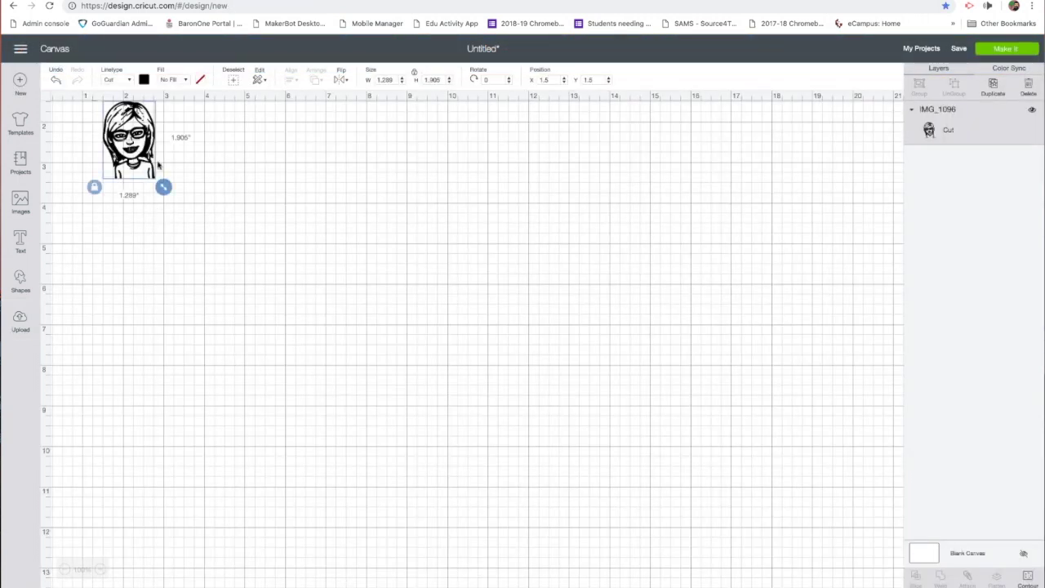
# - Set the avatar's height on the canvas to 11.5 inches with its proportions locked
pyautogui.click(443, 80)
pyautogui.write('1')
pyautogui.press('Return')
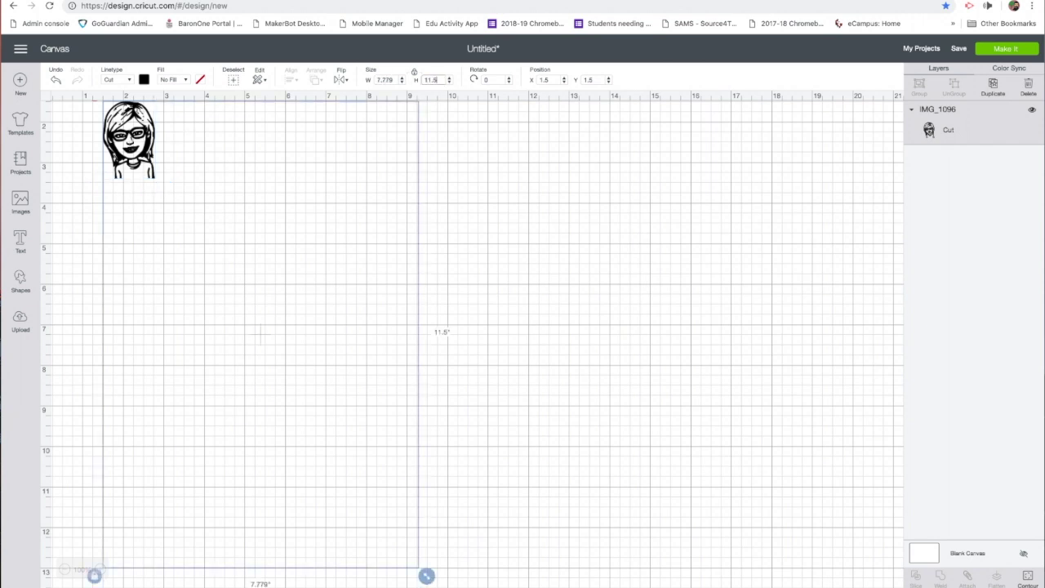
pyautogui.scroll(-2, 366, 268)
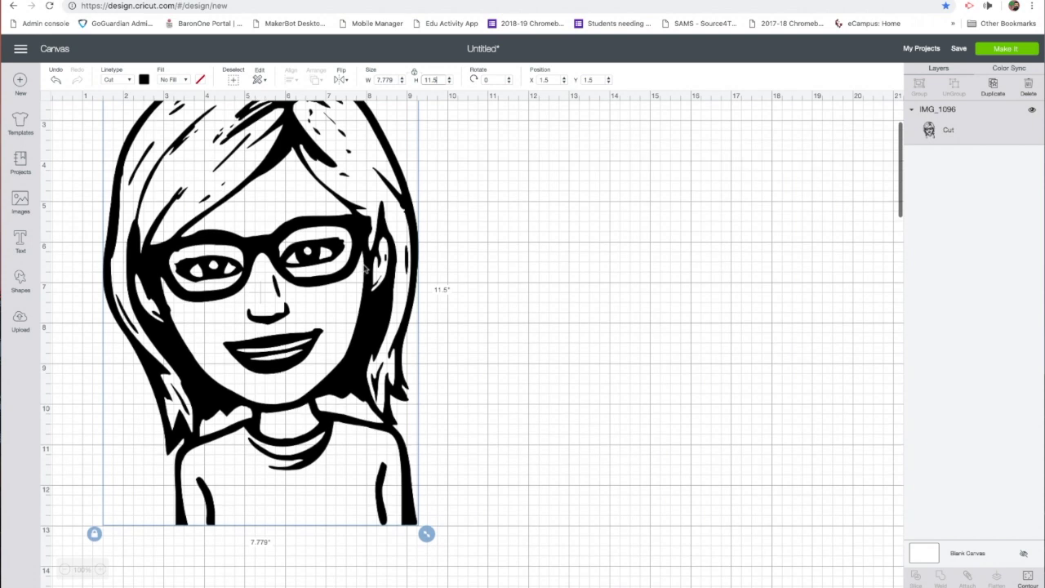
pyautogui.scroll(-1, 367, 270)
pyautogui.scroll(2, 374, 282)
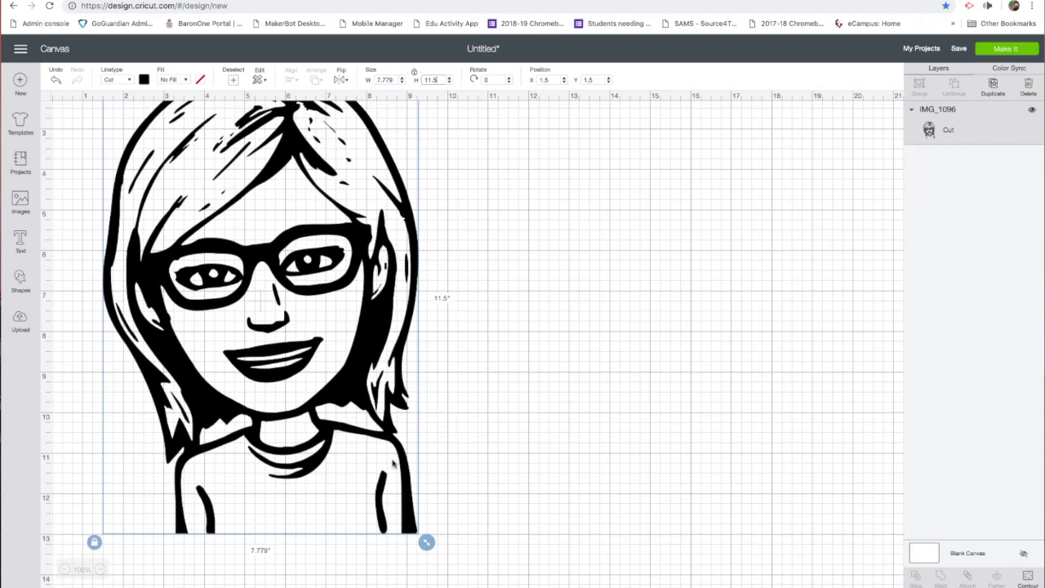
# - Send the resized avatar through the mat preview to the cutting stage and reset the Cricut machine's existing connection
pyautogui.scroll(2, 392, 462)
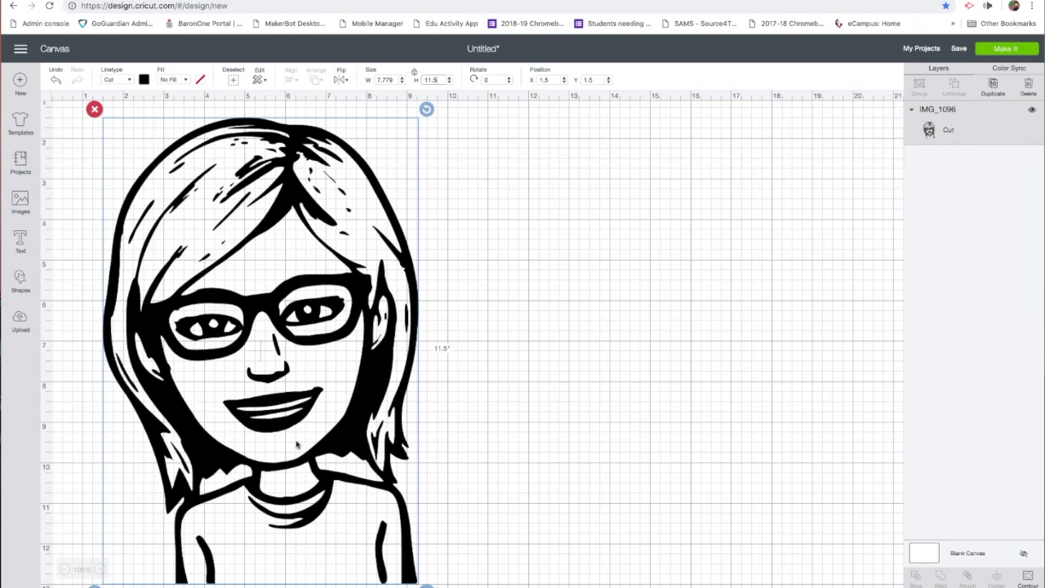
pyautogui.scroll(-3, 408, 498)
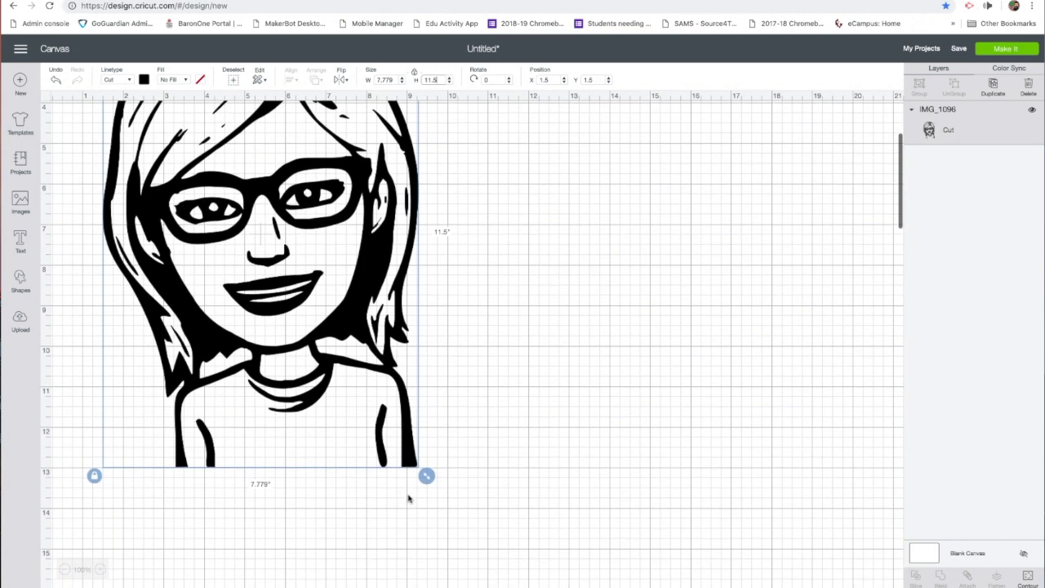
pyautogui.scroll(4, 408, 498)
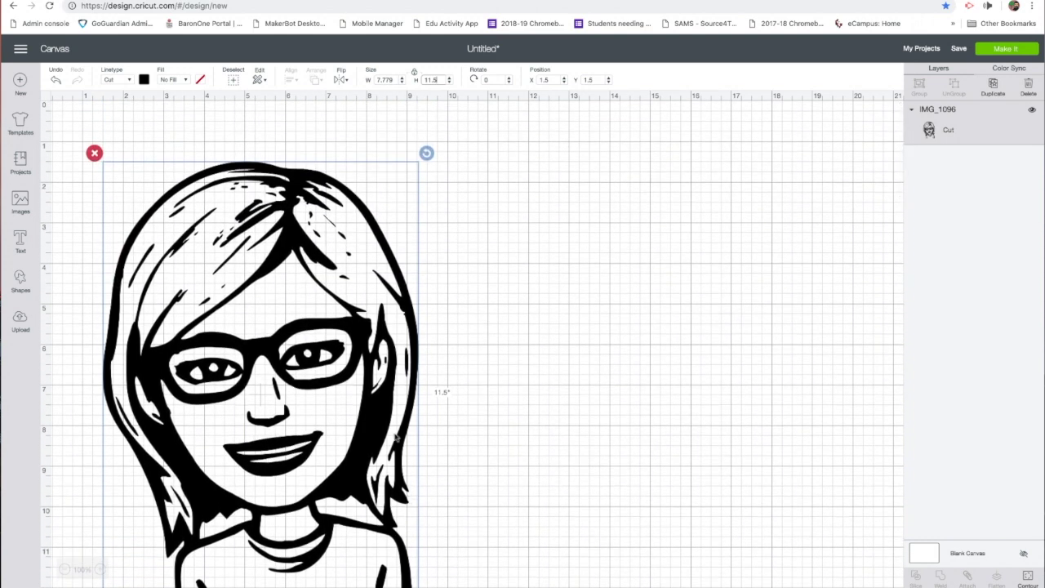
pyautogui.click(1000, 52)
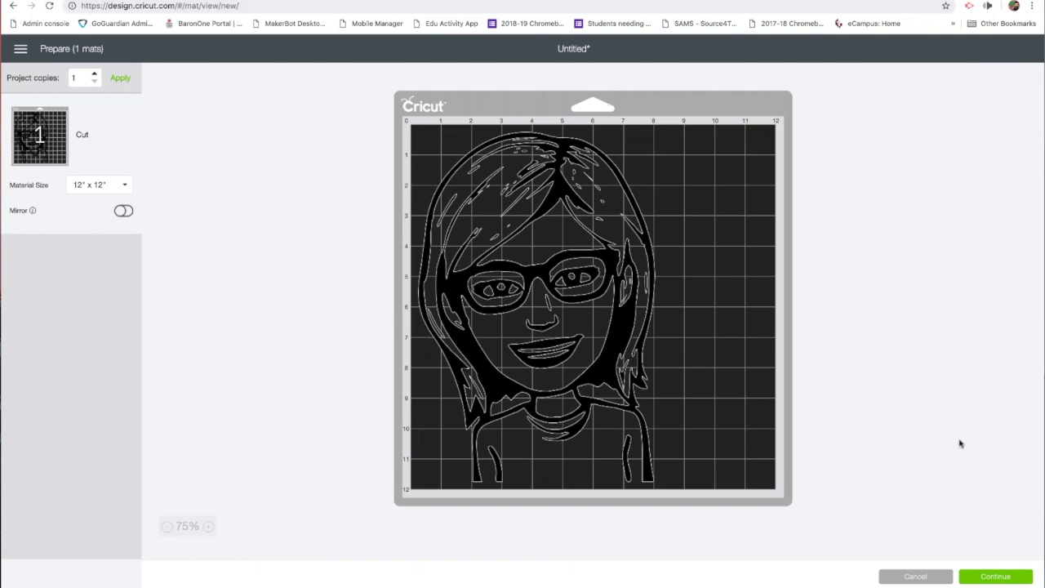
pyautogui.click(992, 577)
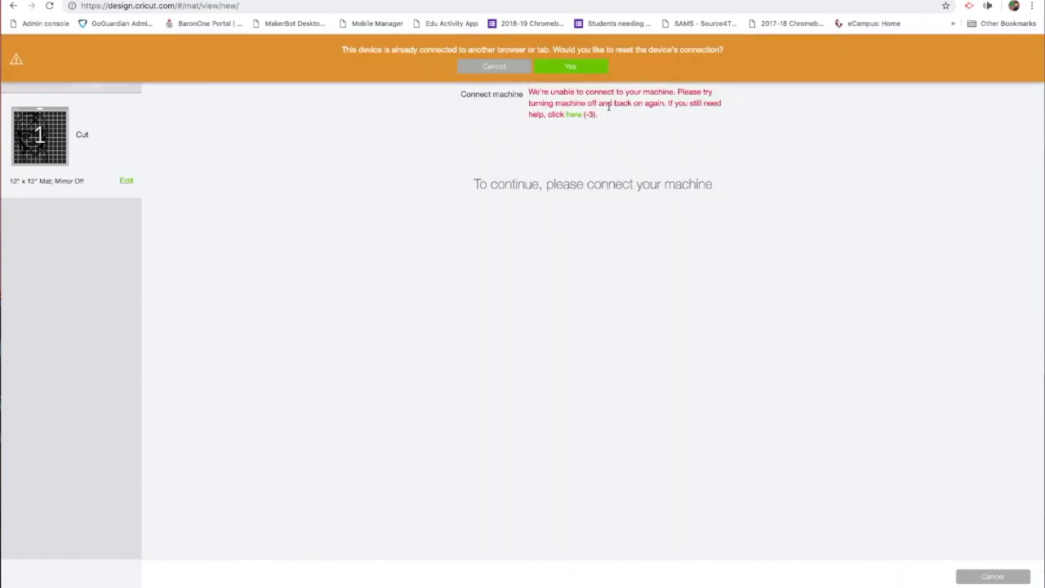
pyautogui.click(572, 69)
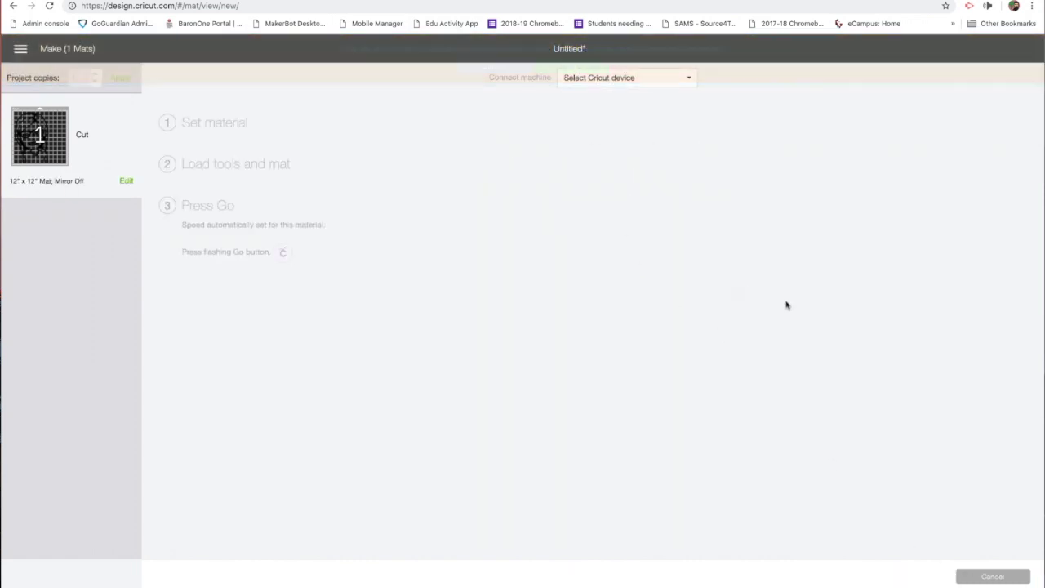